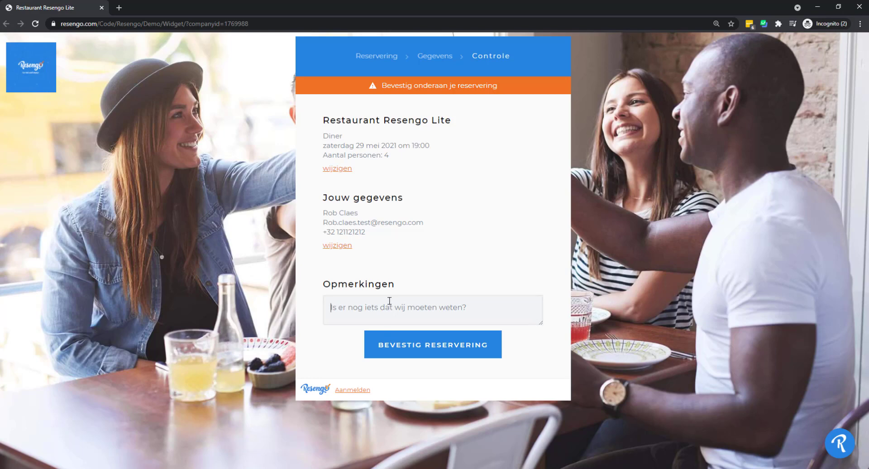
- Add the remark 'Mag ik mijn hond meenemen?' and confirm the reservation
{"action": "type", "text": "Mag ik mijn h"}
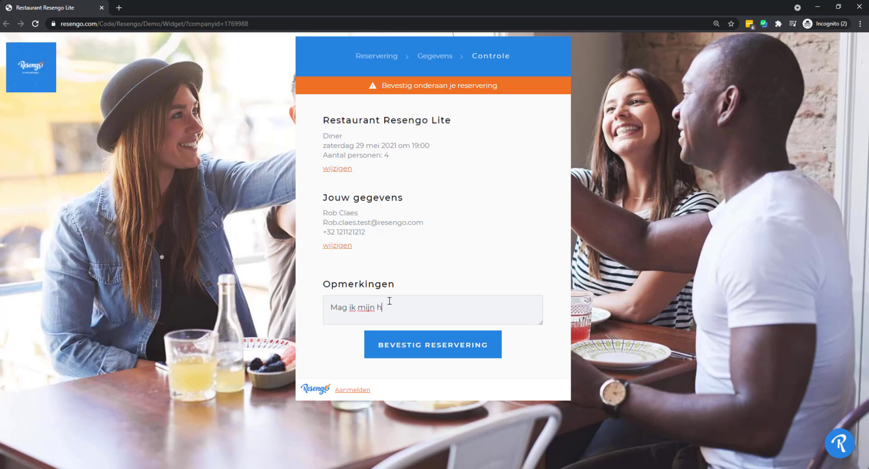
{"action": "type", "text": "ond meenemen?"}
{"action": "left_click", "coordinate": [425, 346]}
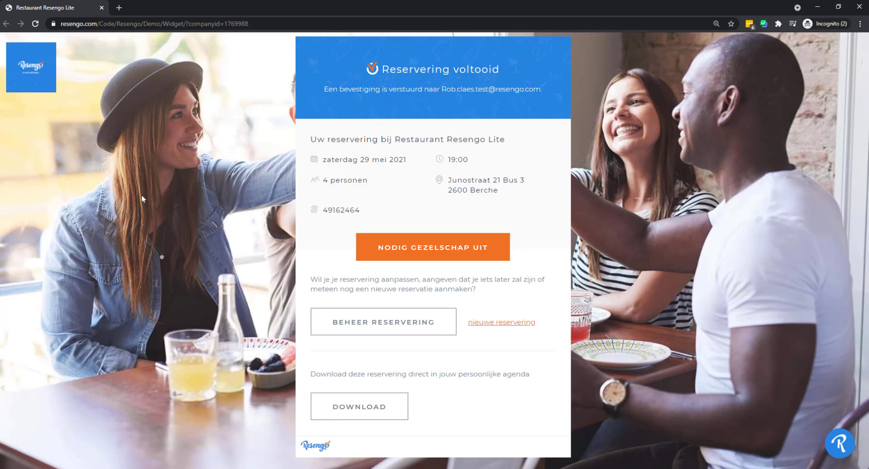
{"action": "left_click", "coordinate": [119, 7]}
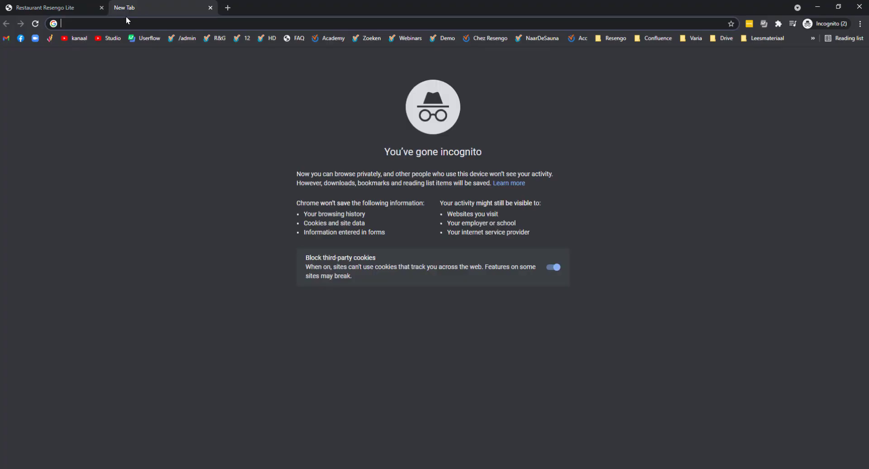
{"action": "type", "text": "www.mijnresengo.com"}
{"action": "key", "text": "Return"}
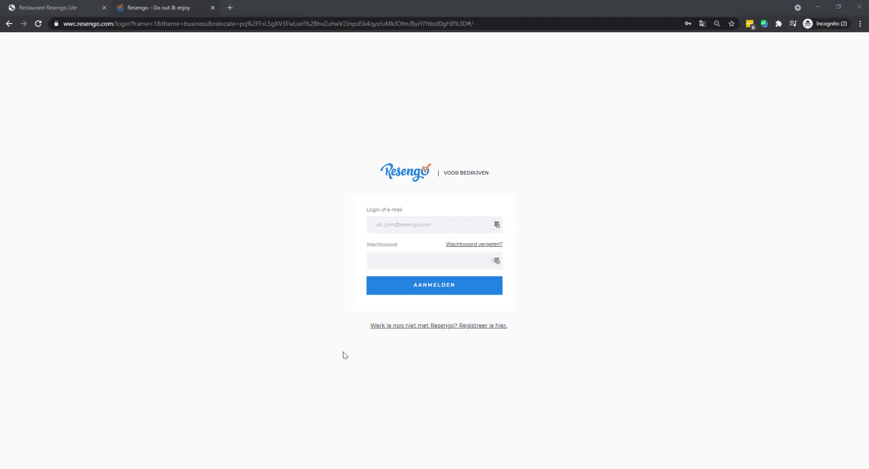
- Sign in to the restaurant admin with the saved login e-mail and account password
{"action": "left_click", "coordinate": [391, 223]}
{"action": "key", "text": "ctrl+v"}
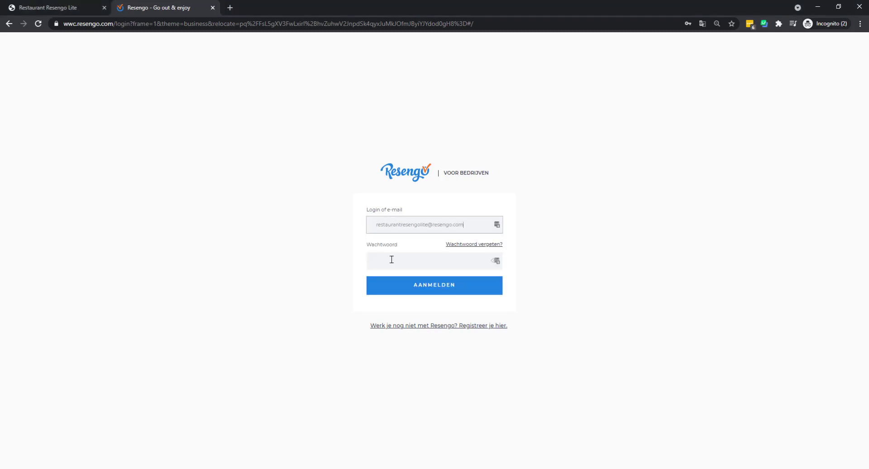
{"action": "left_click", "coordinate": [391, 264]}
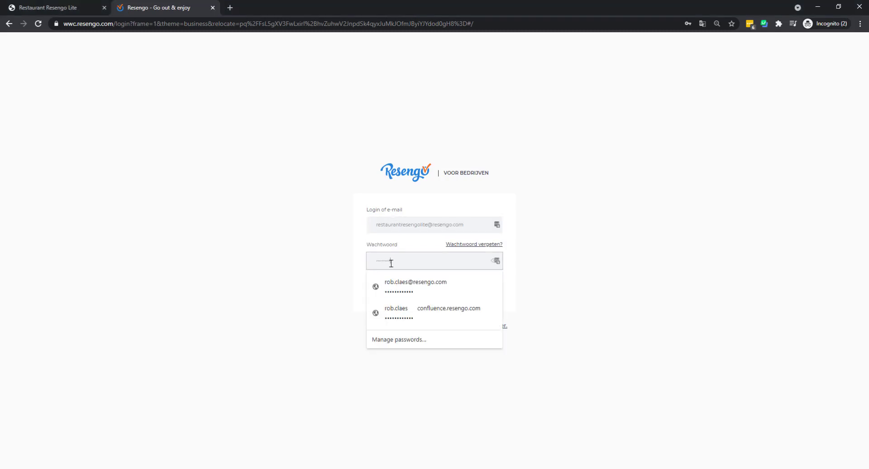
{"action": "key", "text": "Tab"}
{"action": "left_click", "coordinate": [451, 286]}
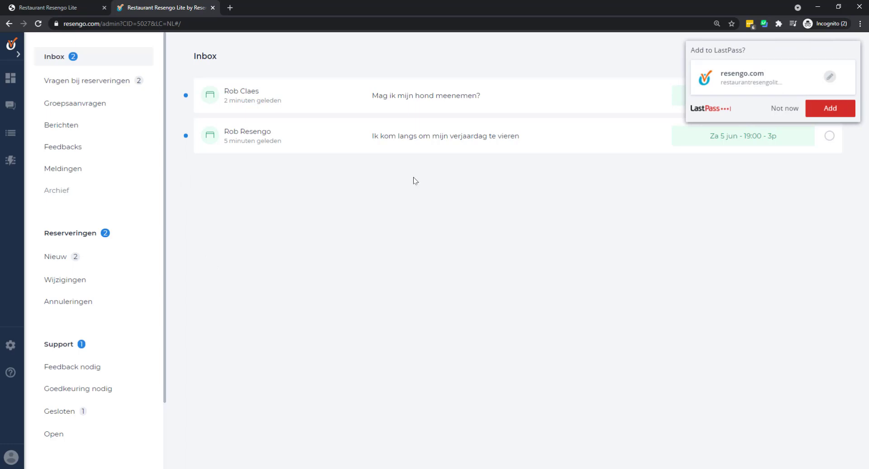
- Decline saving the login, archive the birthday message in the Inbox, and open the dog question
{"action": "left_click", "coordinate": [777, 110]}
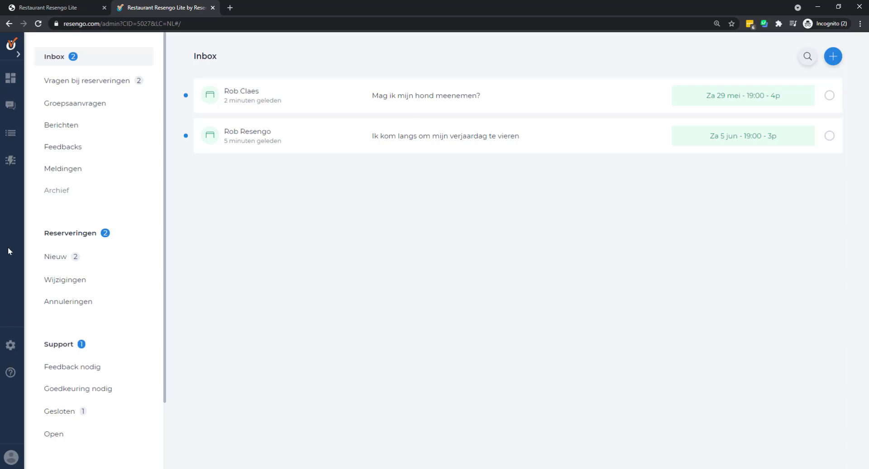
{"action": "left_click", "coordinate": [12, 106]}
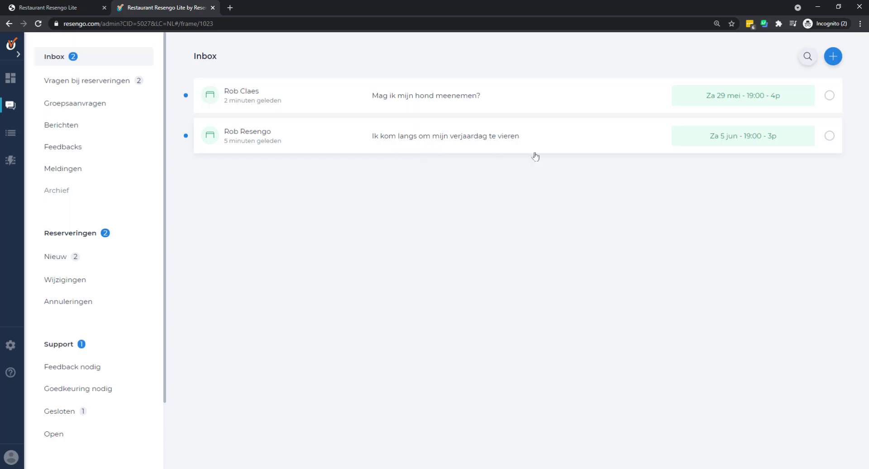
{"action": "left_click", "coordinate": [830, 136]}
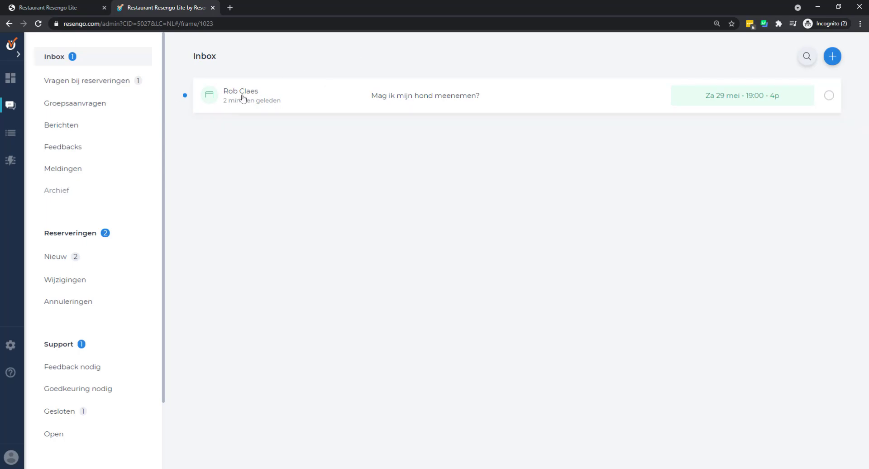
{"action": "left_click", "coordinate": [416, 101]}
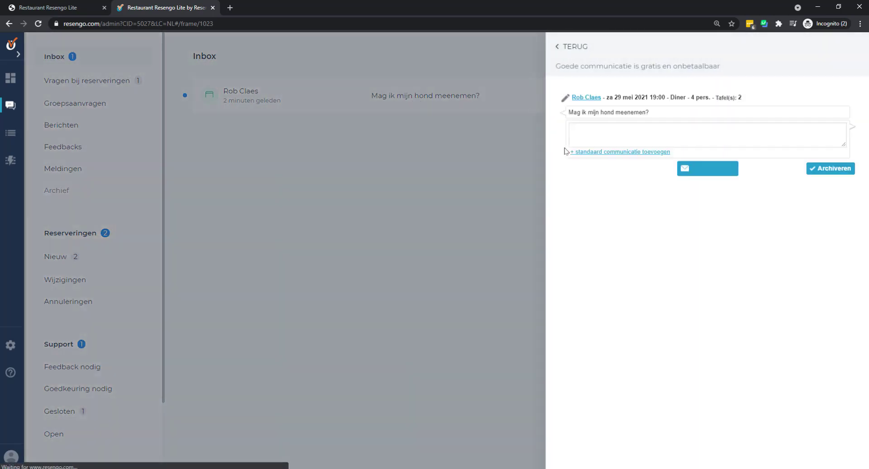
- Send the reply 'Dat is zeker mogelijk' to the guest's dog question
{"action": "left_click", "coordinate": [630, 130]}
{"action": "type", "text": "Dat is zeker mogelijk."}
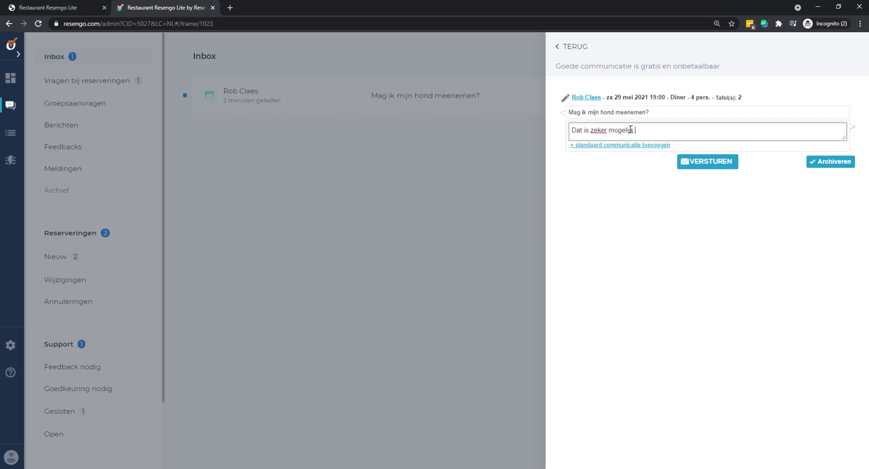
{"action": "left_click", "coordinate": [722, 163]}
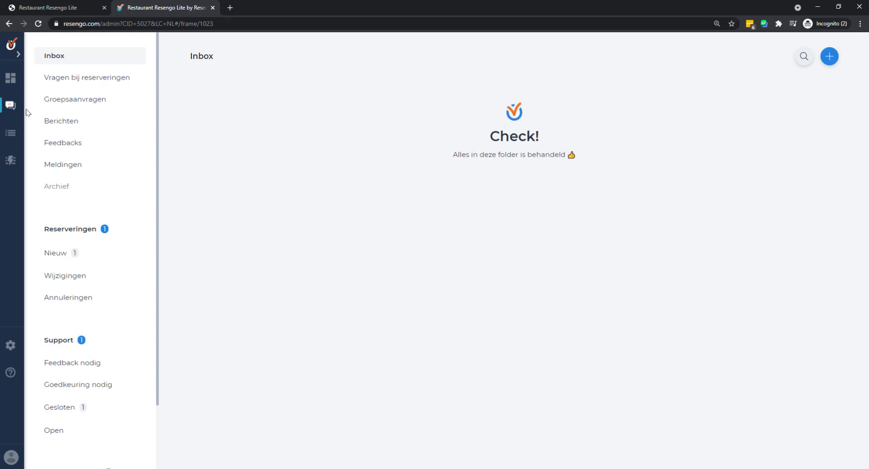
- From the Reserveringen list, open the 5 June 2021 birthday reservation (3 people, table 2)
{"action": "left_click", "coordinate": [77, 147]}
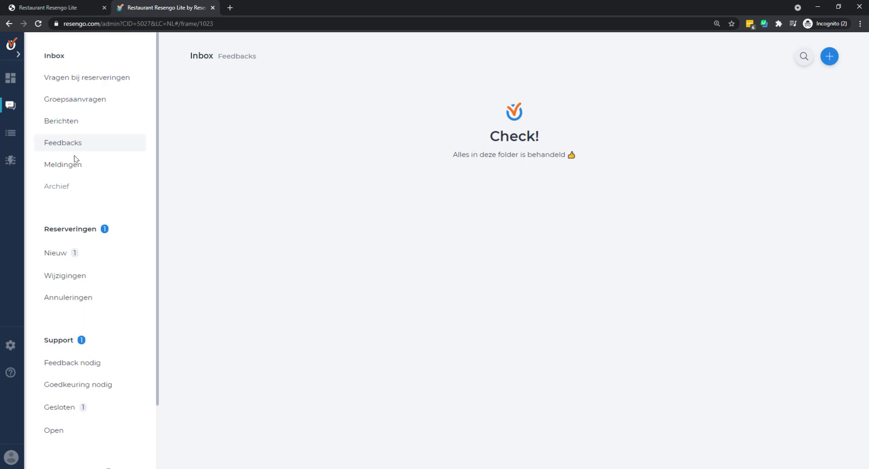
{"action": "left_click", "coordinate": [85, 231]}
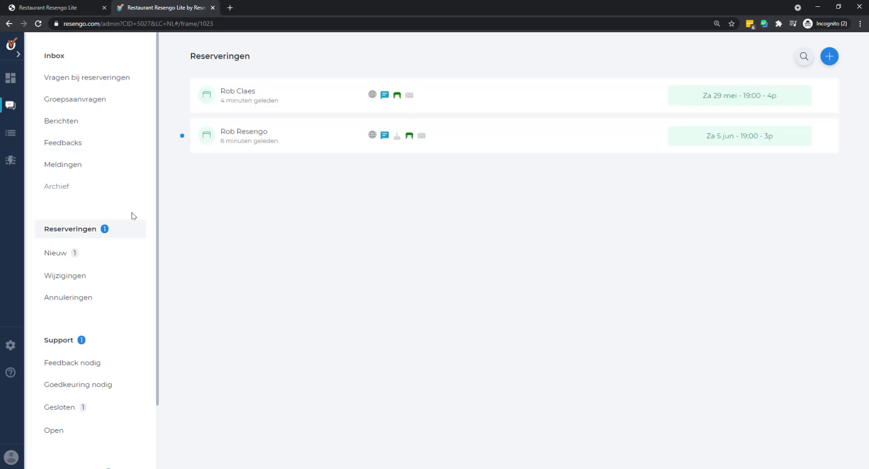
{"action": "left_click", "coordinate": [251, 94]}
{"action": "mouse_move", "coordinate": [257, 148]}
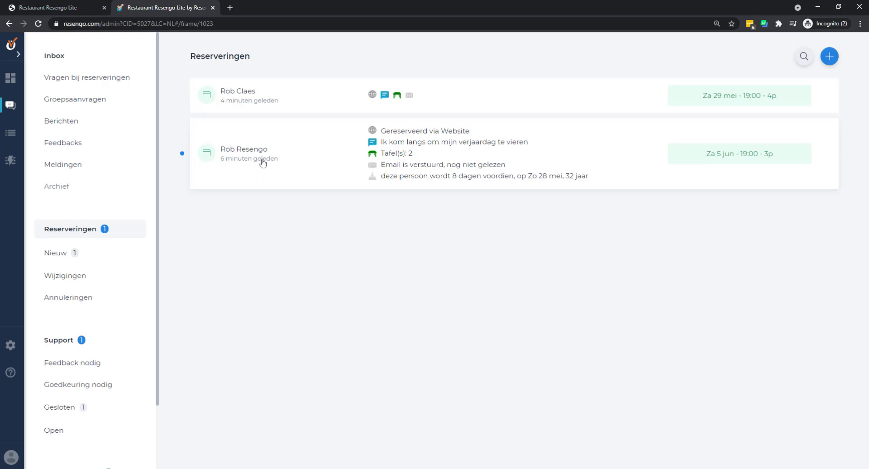
{"action": "left_click", "coordinate": [321, 153]}
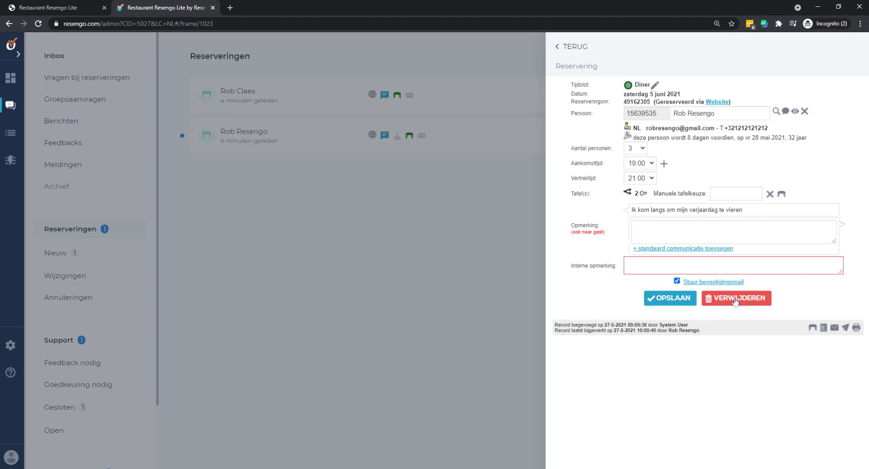
- Set Aantal personen to 4 and save with Stuur bevestigingsmail unticked
{"action": "left_click", "coordinate": [640, 153]}
{"action": "left_click", "coordinate": [633, 191]}
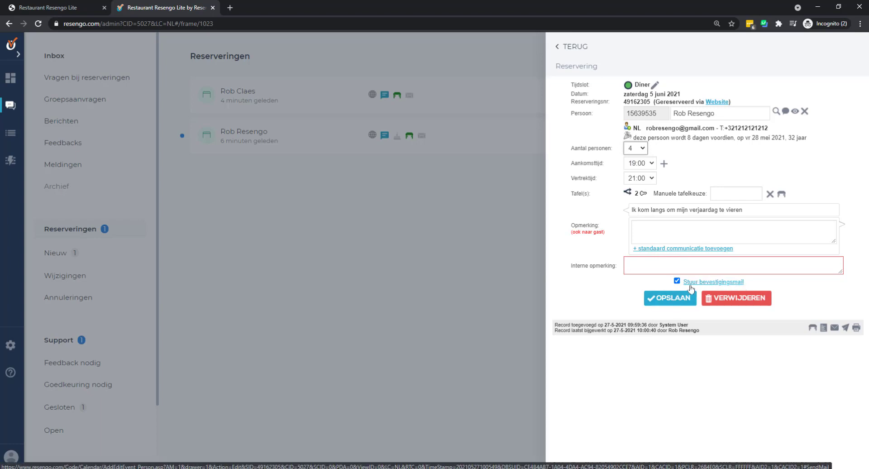
{"action": "left_click", "coordinate": [676, 280]}
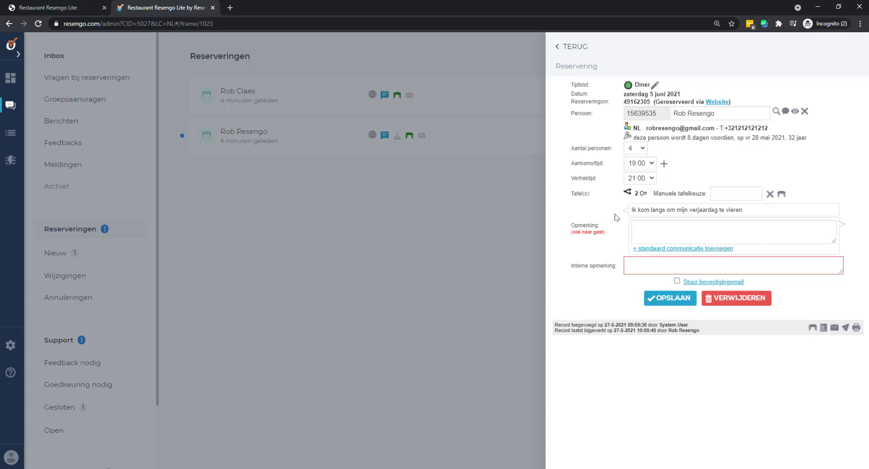
{"action": "left_click", "coordinate": [661, 300]}
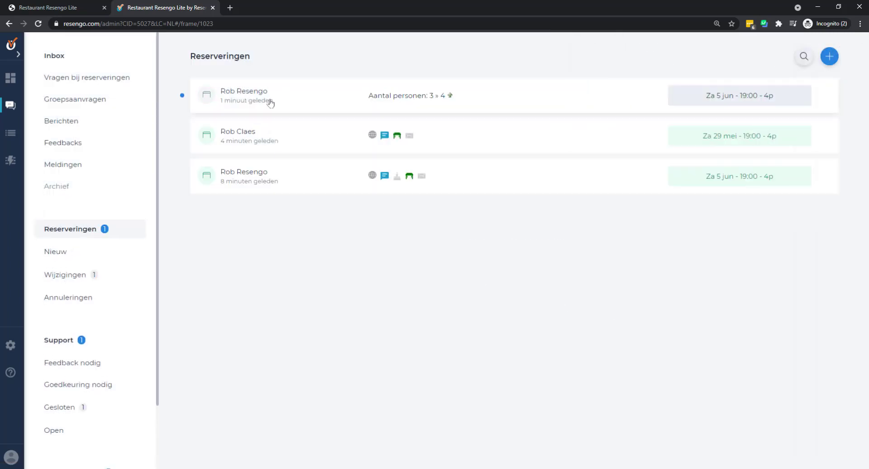
- Browse the Wijzigingen, Reserveringen, Support and Topics views, then return to the Inbox
{"action": "left_click", "coordinate": [90, 282]}
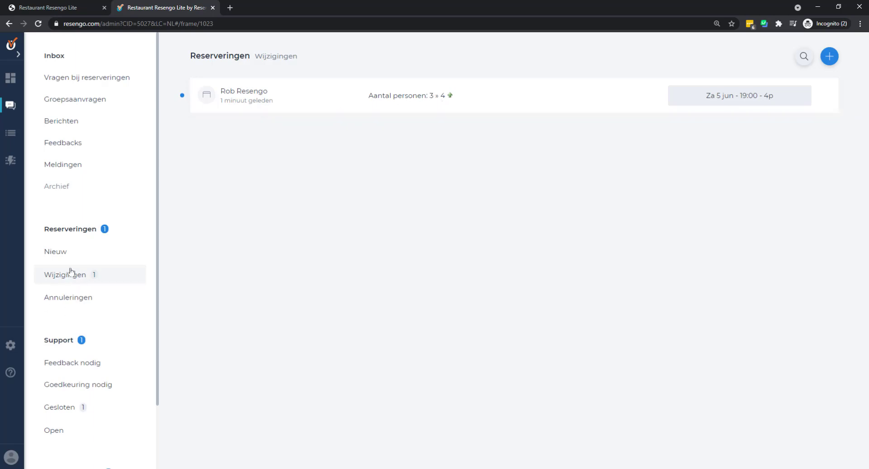
{"action": "left_click", "coordinate": [71, 230]}
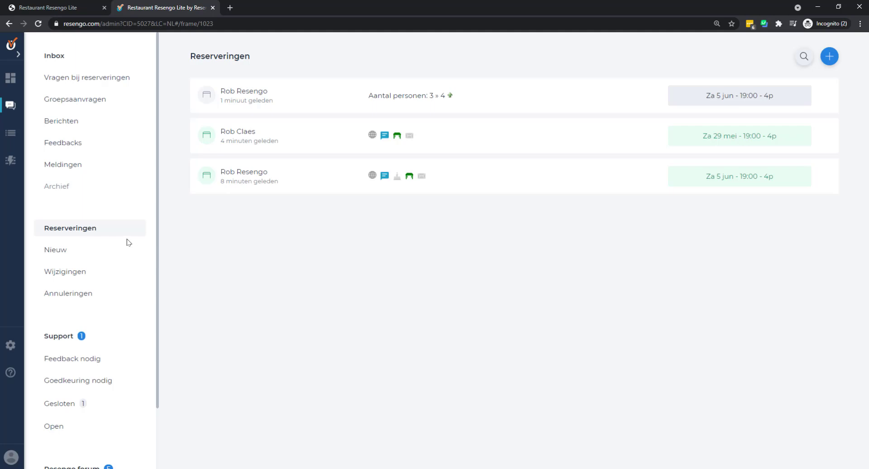
{"action": "scroll", "coordinate": [131, 244], "scroll_direction": "down", "scroll_amount": 2}
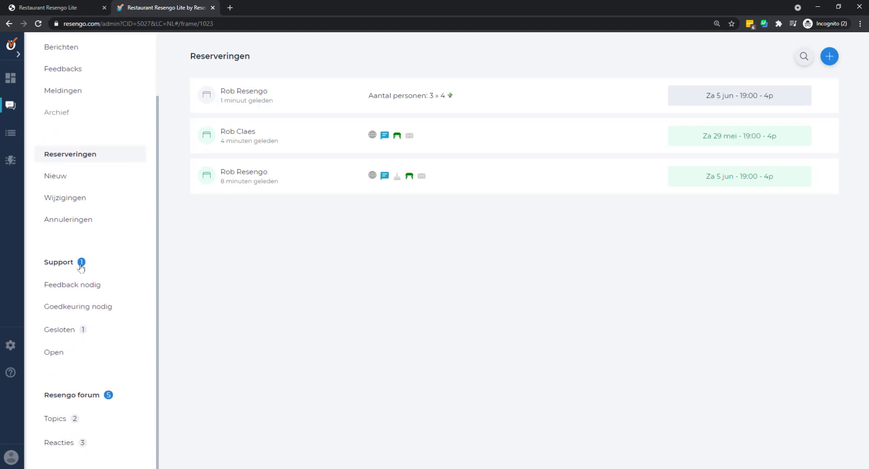
{"action": "left_click", "coordinate": [81, 267]}
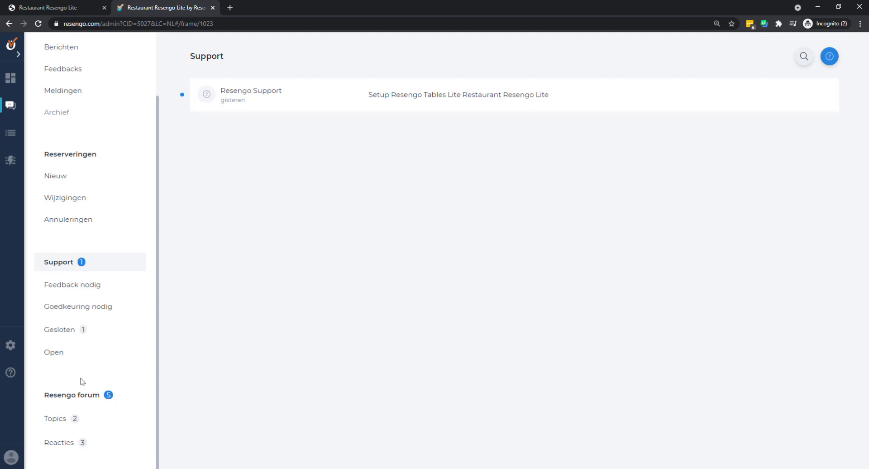
{"action": "left_click", "coordinate": [65, 423]}
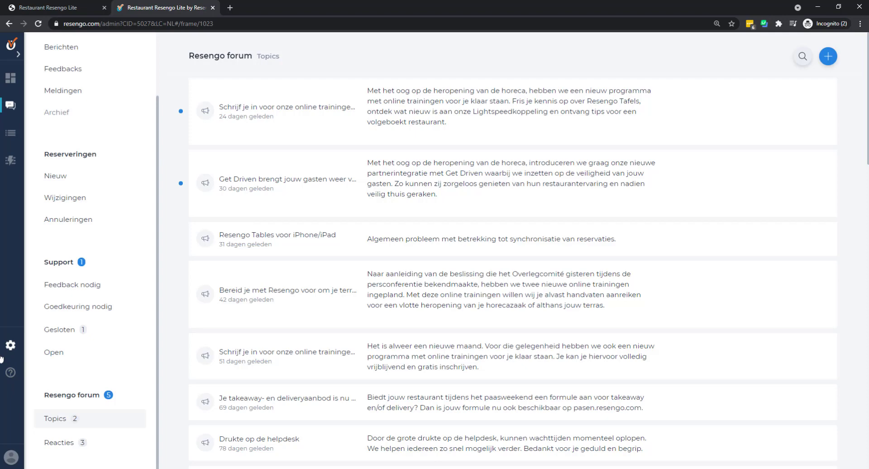
{"action": "scroll", "coordinate": [67, 294], "scroll_direction": "up", "scroll_amount": 2}
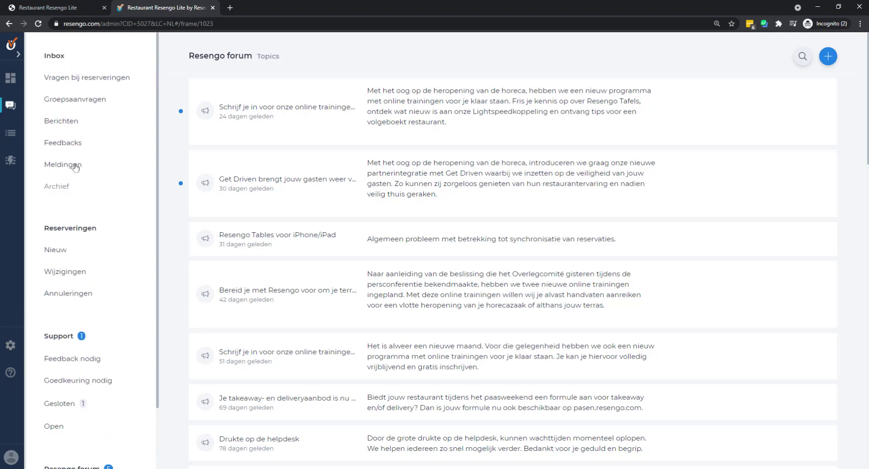
{"action": "left_click", "coordinate": [66, 61]}
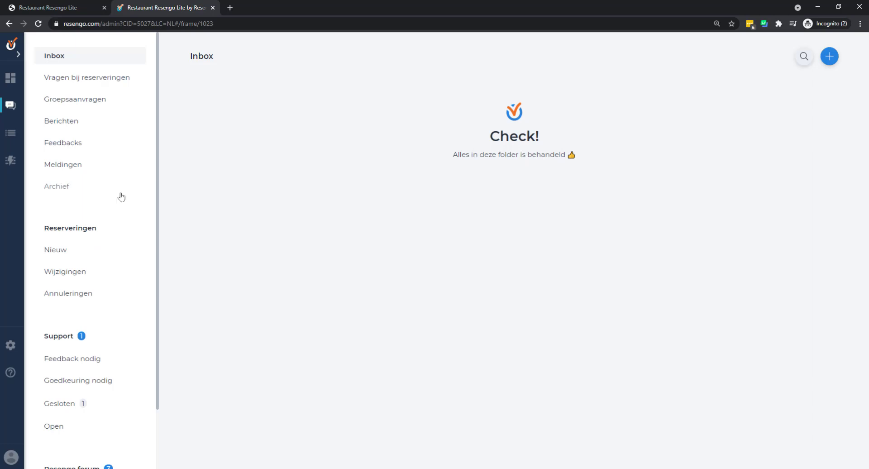
- Open the Nieuwe reservering toevoegen panel with the lunch and dinner calendar
{"action": "left_click", "coordinate": [831, 58]}
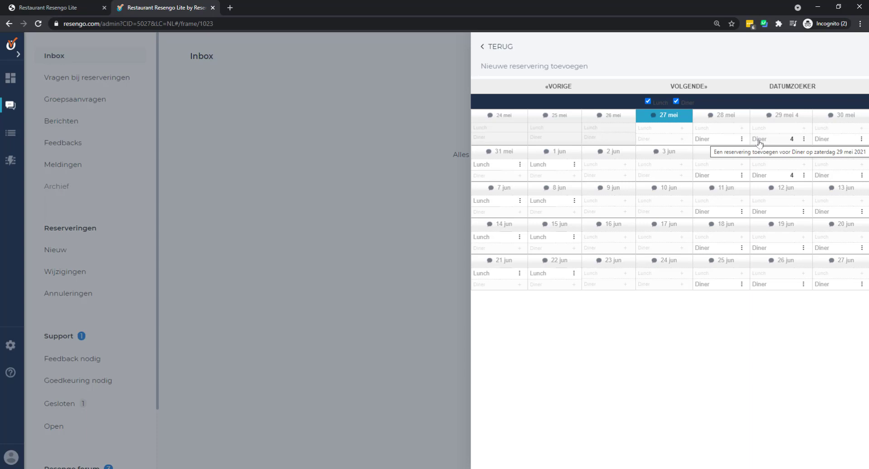
- Choose the 29 mei Diner slot for 4 people arriving at 19:45
{"action": "left_click", "coordinate": [759, 142]}
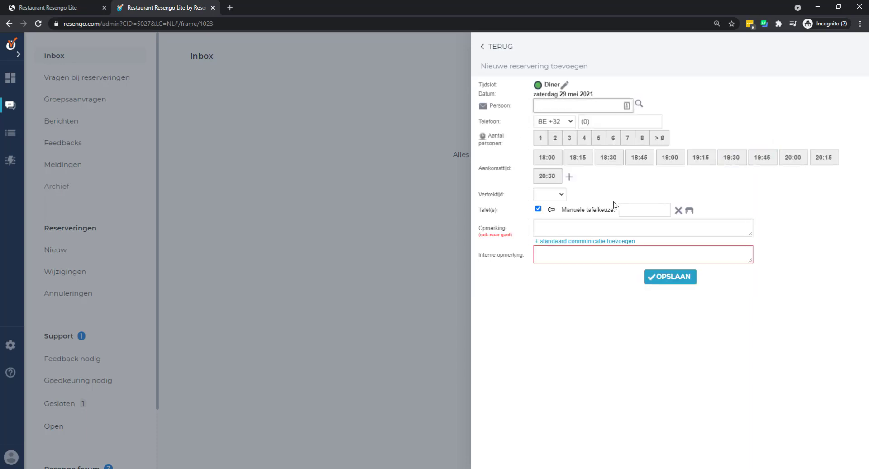
{"action": "left_click", "coordinate": [555, 177]}
{"action": "left_click", "coordinate": [556, 136]}
{"action": "left_click", "coordinate": [605, 100]}
{"action": "left_click", "coordinate": [584, 137]}
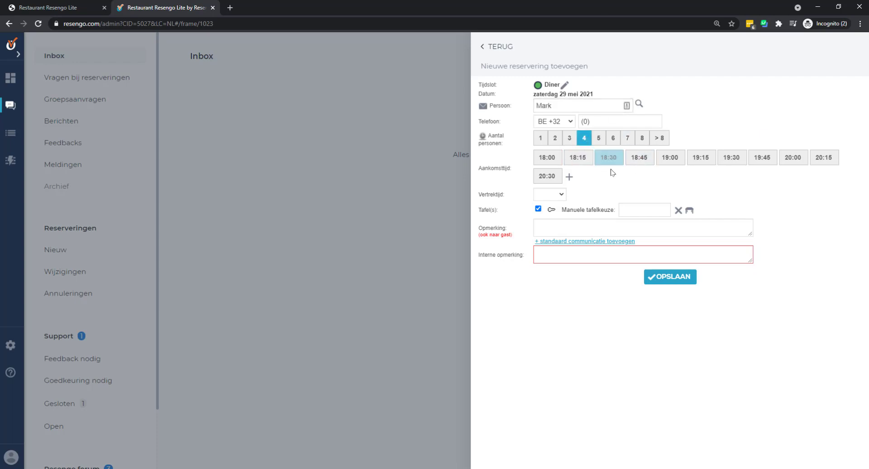
{"action": "left_click", "coordinate": [759, 159]}
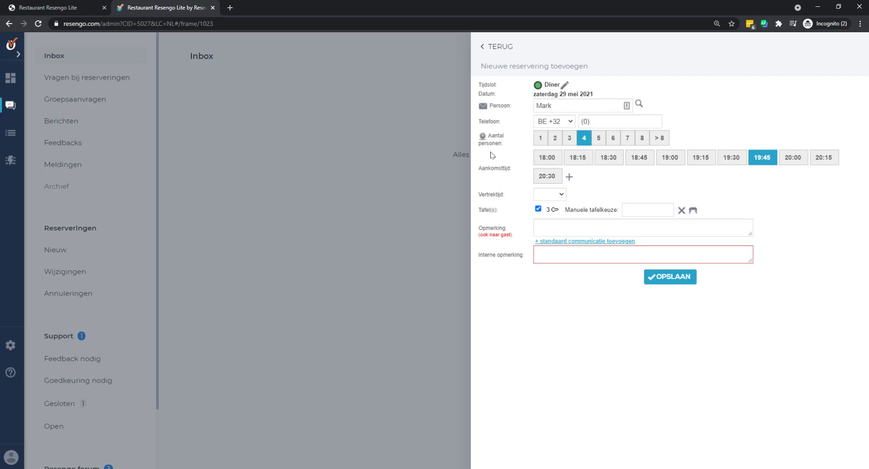
- Enter the guest's first name, surname and e-mail address in separate fields
{"action": "left_click", "coordinate": [484, 109]}
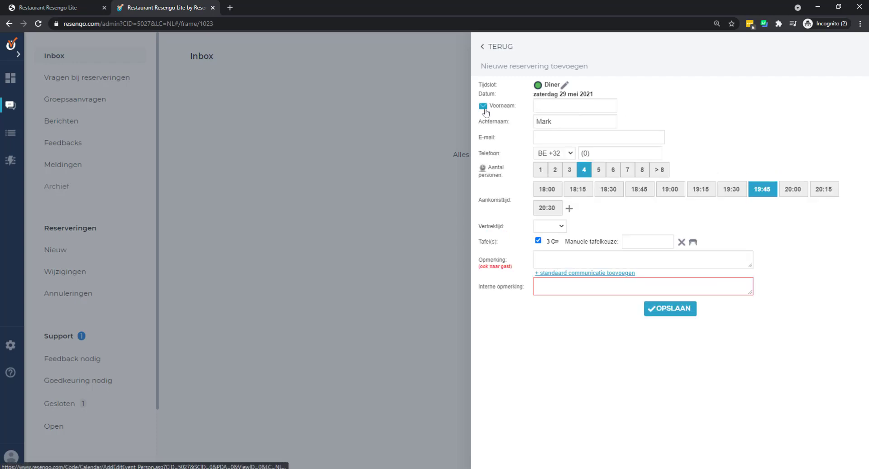
{"action": "left_click", "coordinate": [552, 105]}
{"action": "key", "text": "Tab"}
{"action": "key", "text": "Tab"}
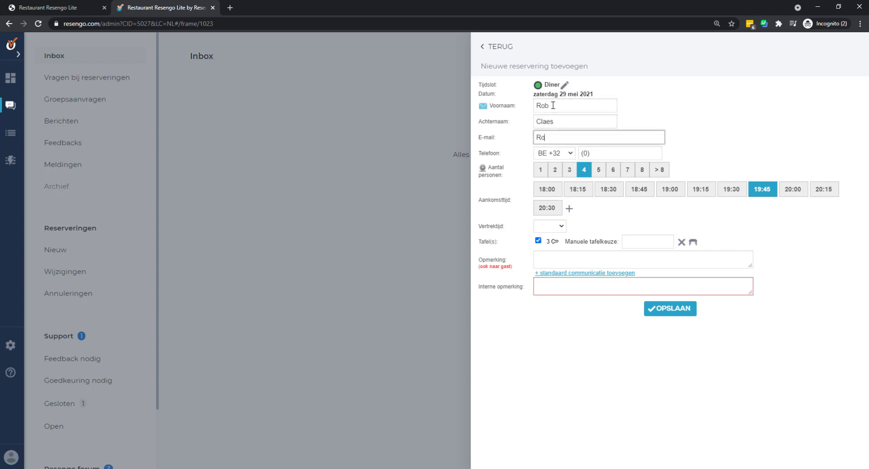
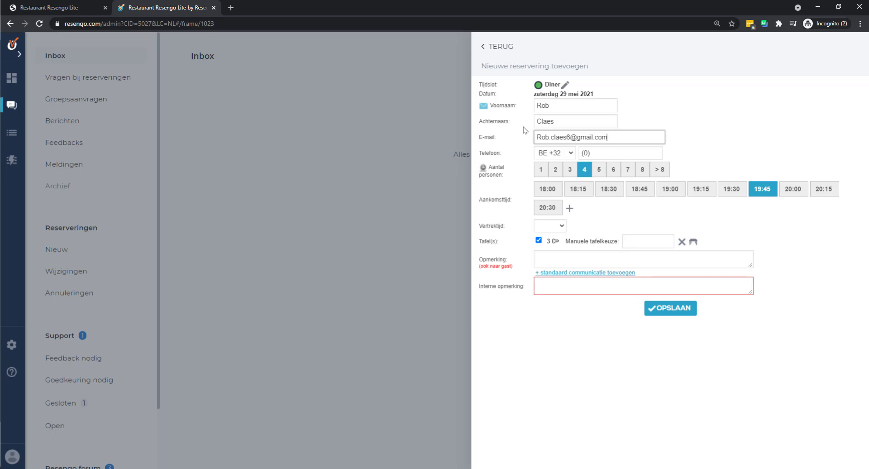
- Add the remark 'Zoals beloofd zetten we je aan tafel 3' and save the reservation
{"action": "left_click", "coordinate": [621, 254]}
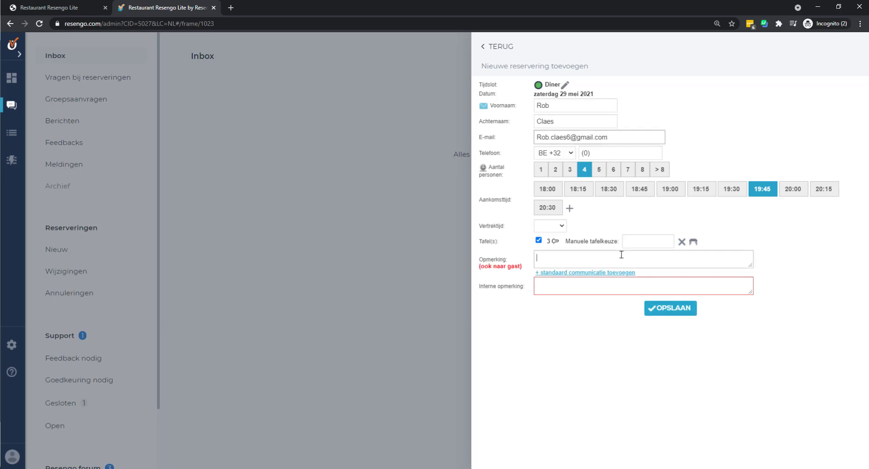
{"action": "type", "text": "Zoals beloofd "}
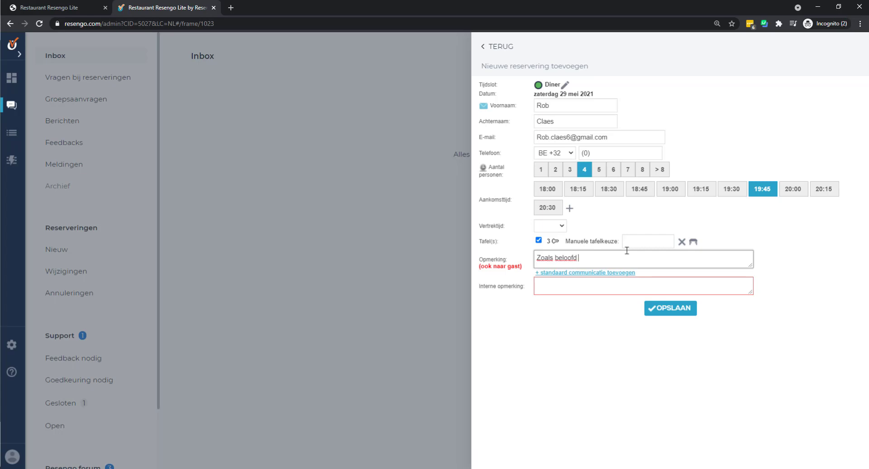
{"action": "type", "text": "zetten we j a"}
{"action": "type", "text": "e aan tafel 3"}
{"action": "left_click", "coordinate": [679, 313]}
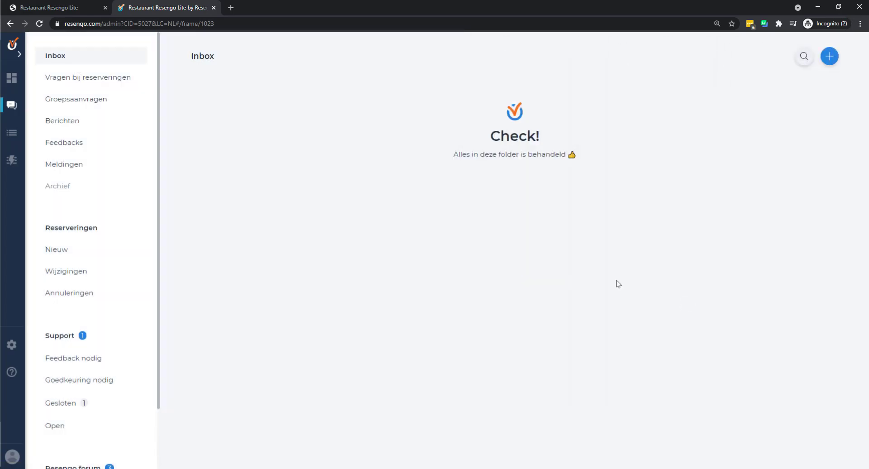
- From the new-reservation calendar, show the Reserveringslijst for the 29 mei Diner service
{"action": "left_click", "coordinate": [827, 59]}
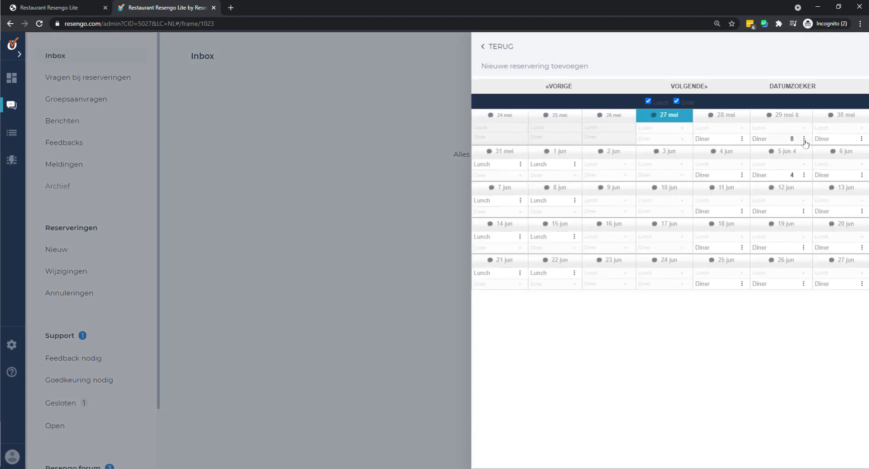
{"action": "left_click", "coordinate": [804, 142]}
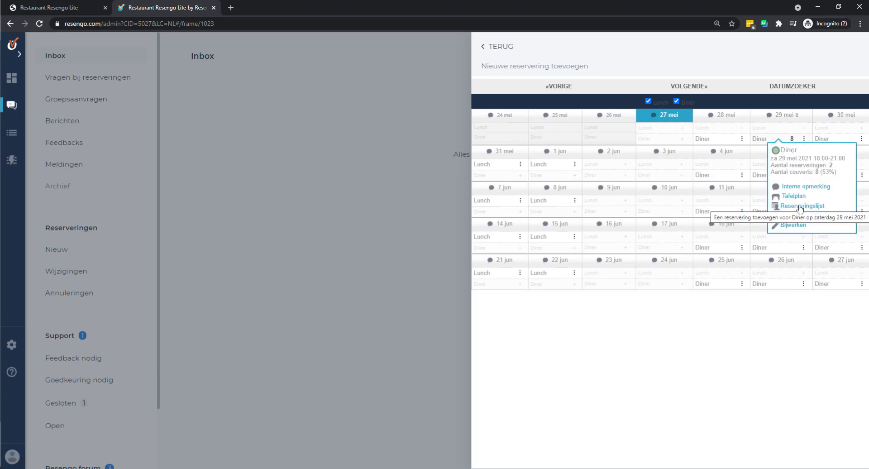
{"action": "left_click", "coordinate": [800, 207]}
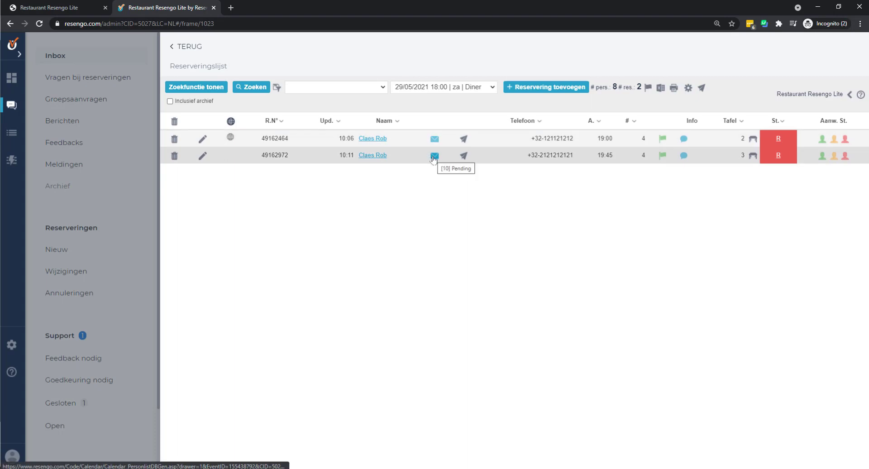
{"action": "mouse_move", "coordinate": [433, 158]}
{"action": "left_click", "coordinate": [434, 156]}
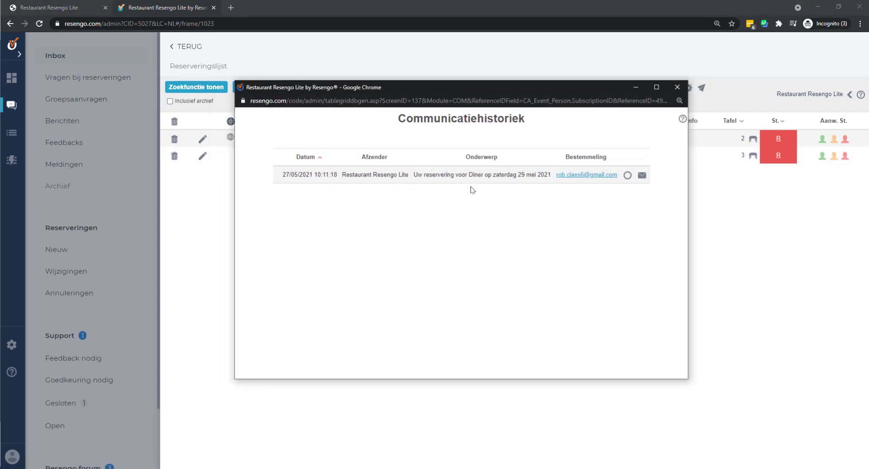
{"action": "left_click", "coordinate": [677, 87]}
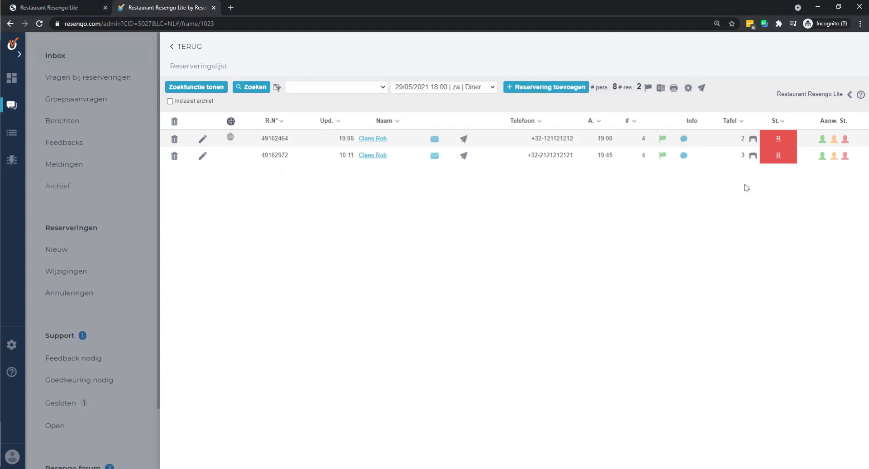
{"action": "left_click", "coordinate": [779, 156]}
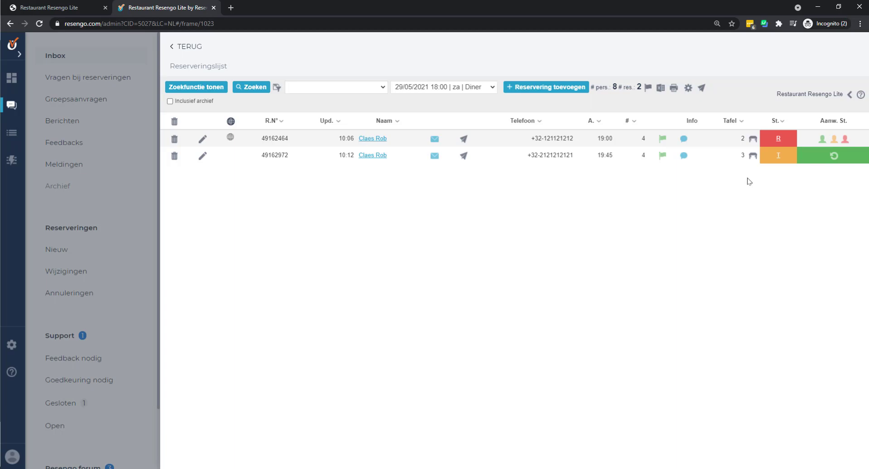
{"action": "left_click", "coordinate": [778, 156]}
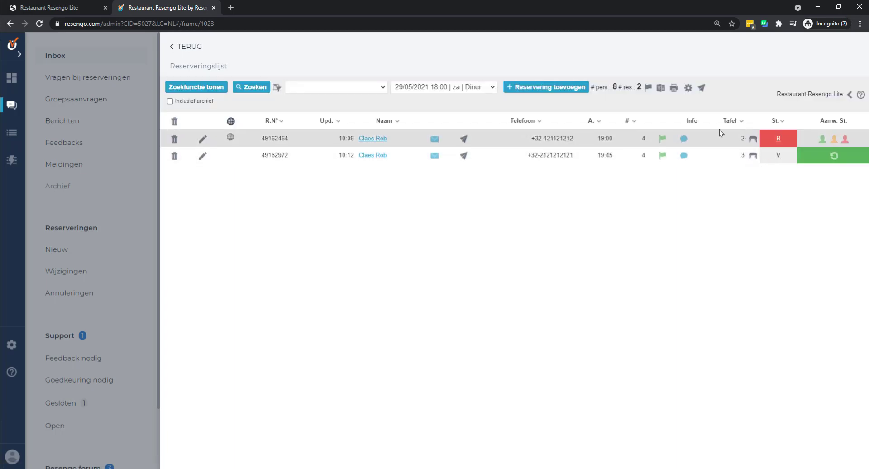
{"action": "left_click", "coordinate": [778, 155]}
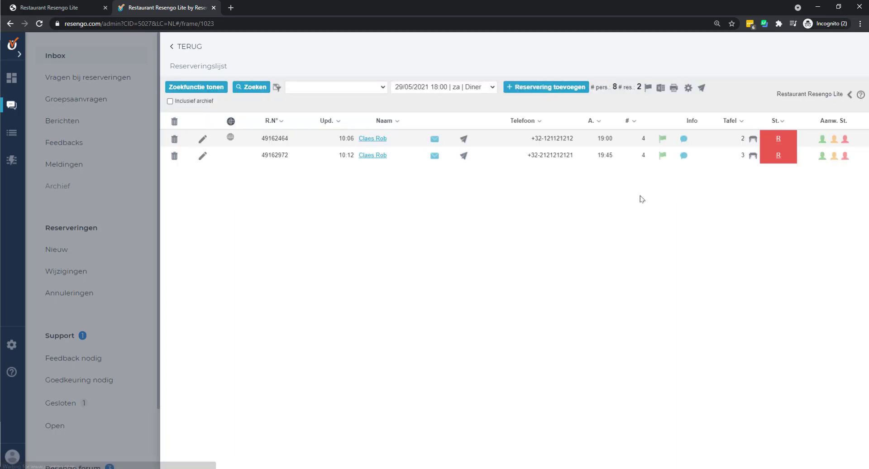
{"action": "left_click", "coordinate": [188, 57]}
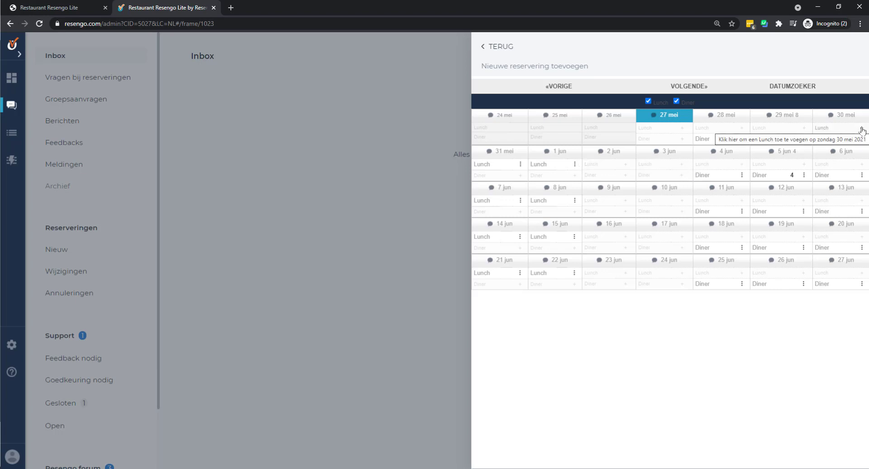
- Add a Lunch slot on 30 mei and open its Bijwerken settings (12:00–14:00, 1–6 covers)
{"action": "left_click", "coordinate": [861, 128]}
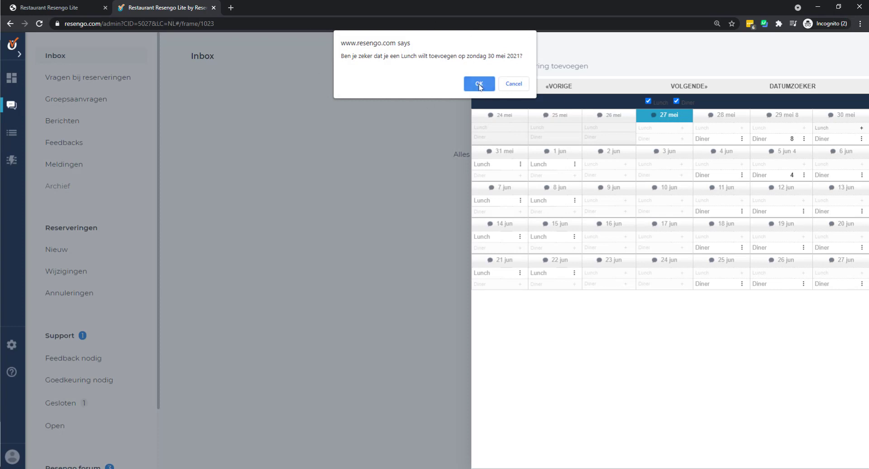
{"action": "left_click", "coordinate": [480, 84]}
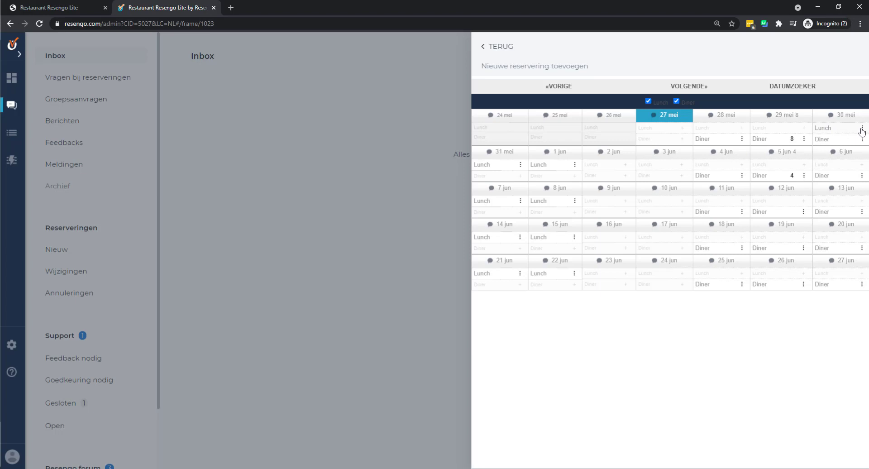
{"action": "left_click", "coordinate": [863, 130]}
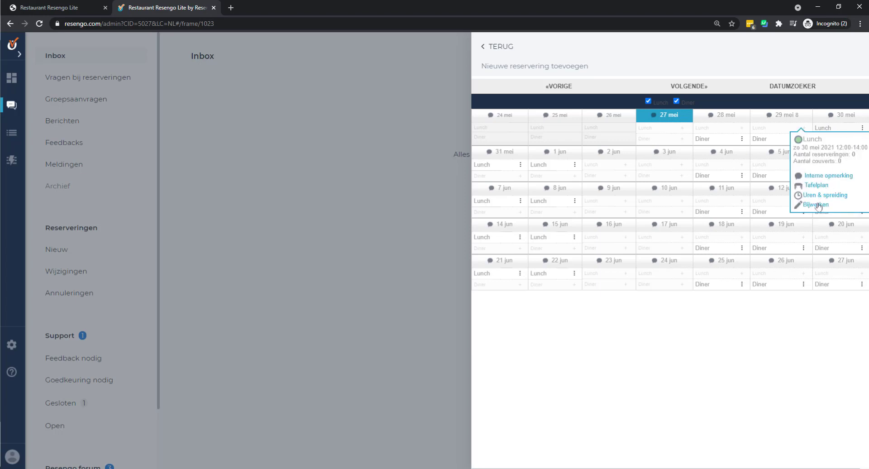
{"action": "left_click", "coordinate": [816, 204]}
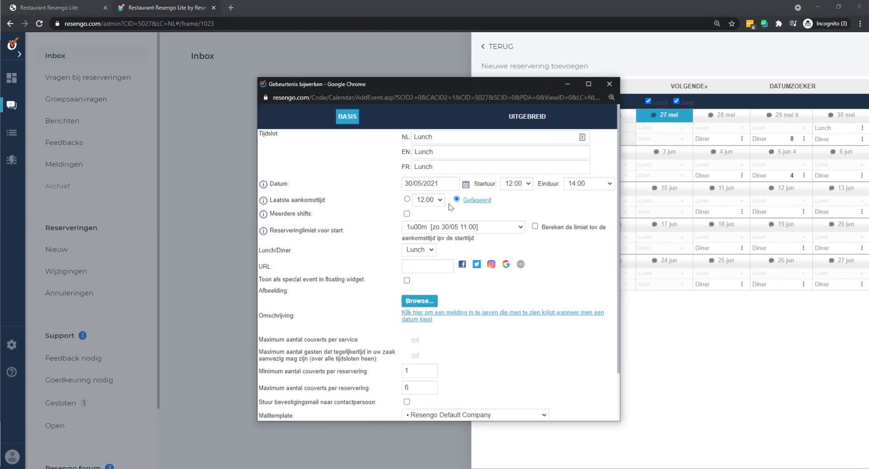
- Review the 30 mei Lunch Gebeurtenis bijwerken popup and close it without saving
{"action": "scroll", "coordinate": [449, 218], "scroll_direction": "down", "scroll_amount": 2}
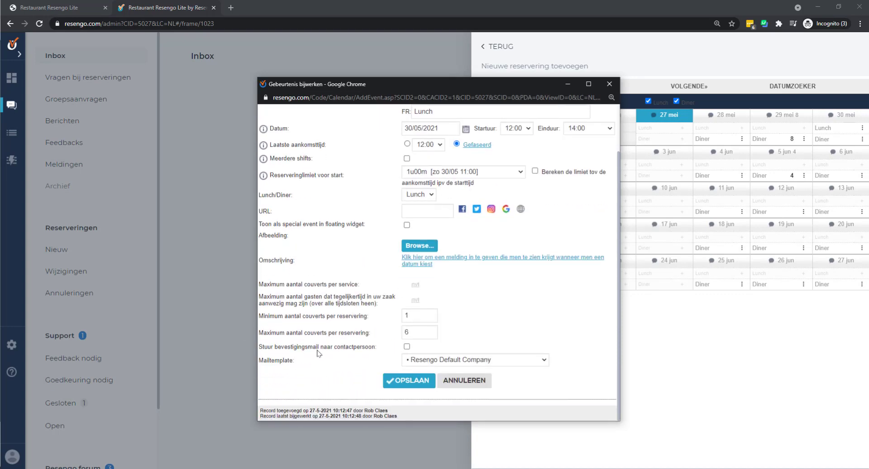
{"action": "scroll", "coordinate": [318, 349], "scroll_direction": "up", "scroll_amount": 2}
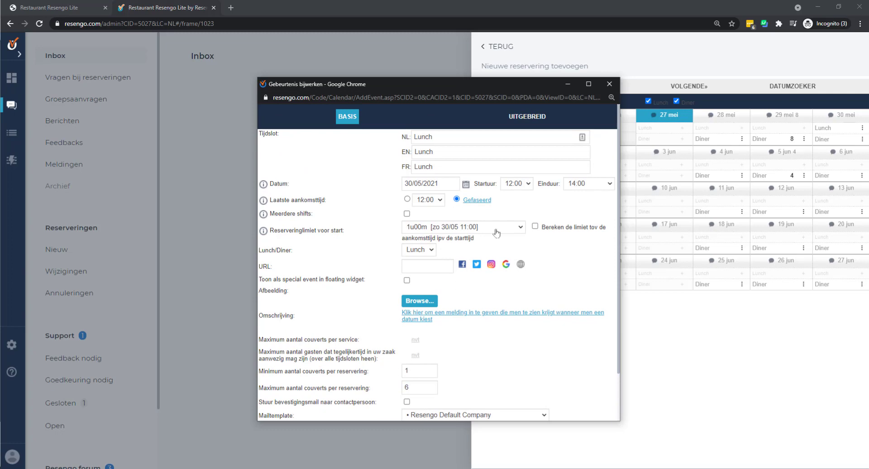
{"action": "left_click", "coordinate": [609, 83]}
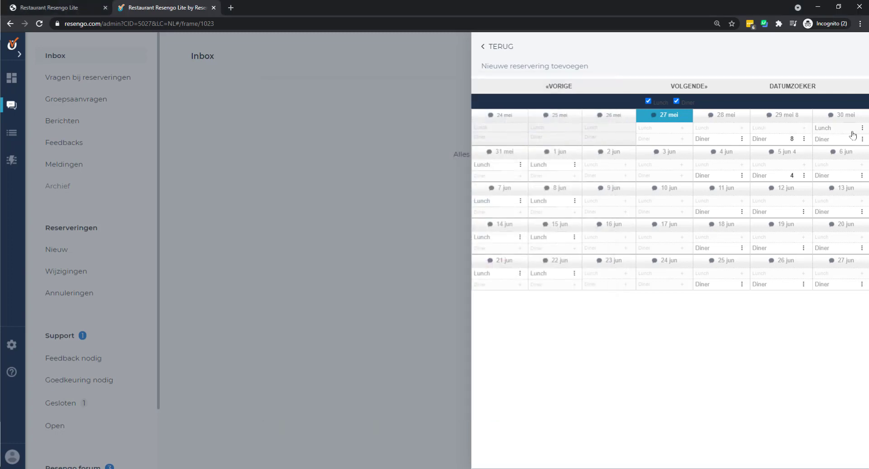
- Check the 30 mei Lunch arrival timeslots and limits, then close the new-reservation calendar
{"action": "left_click", "coordinate": [862, 129]}
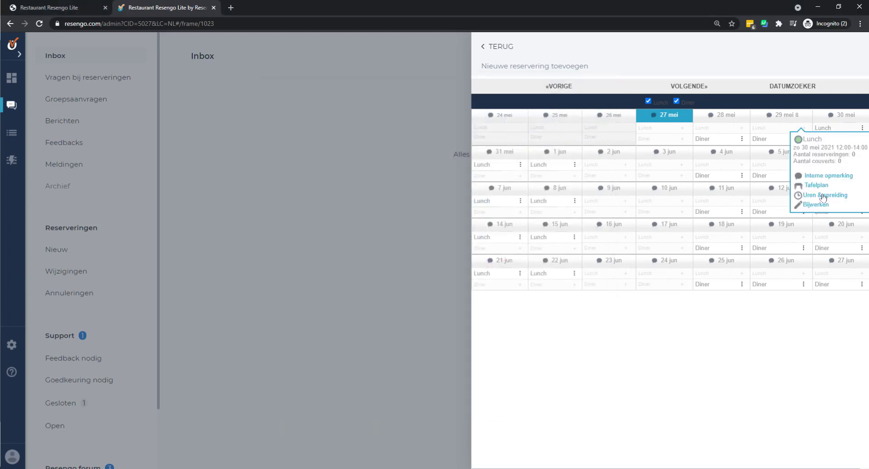
{"action": "left_click", "coordinate": [824, 196]}
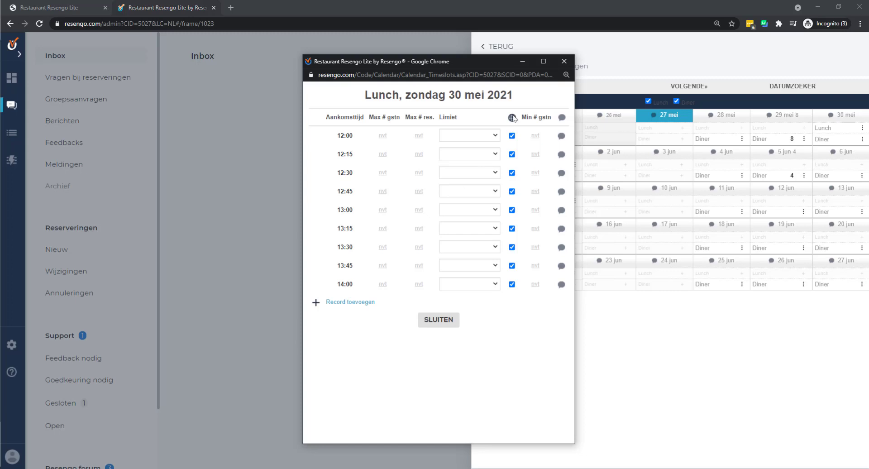
{"action": "left_click", "coordinate": [562, 63]}
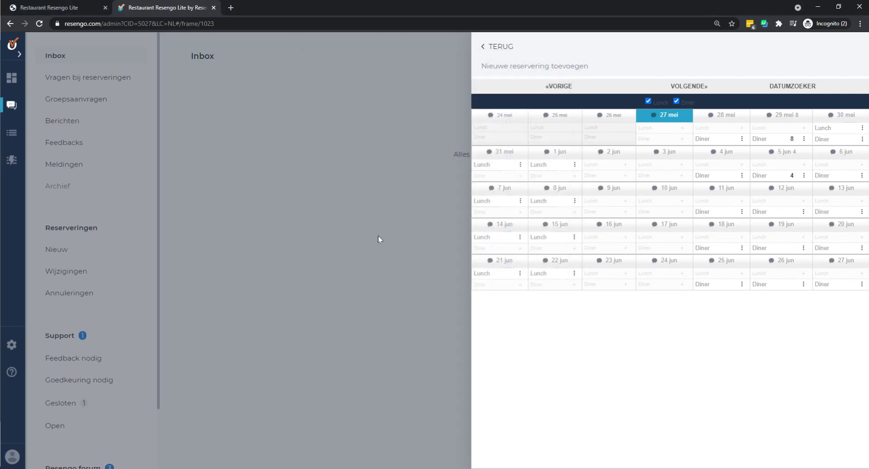
{"action": "left_click", "coordinate": [498, 47]}
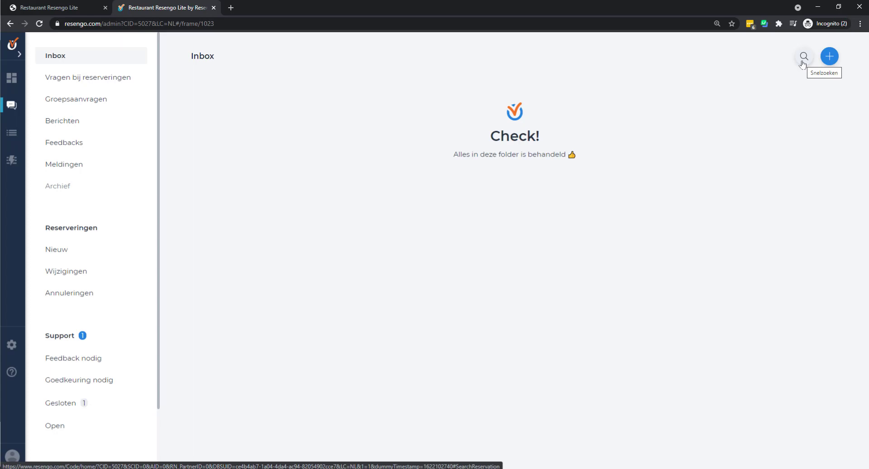
- Find the 29 May 19:45 booking, change Aantal personen to 3 despite the no-table warning, and save
{"action": "left_click", "coordinate": [802, 62]}
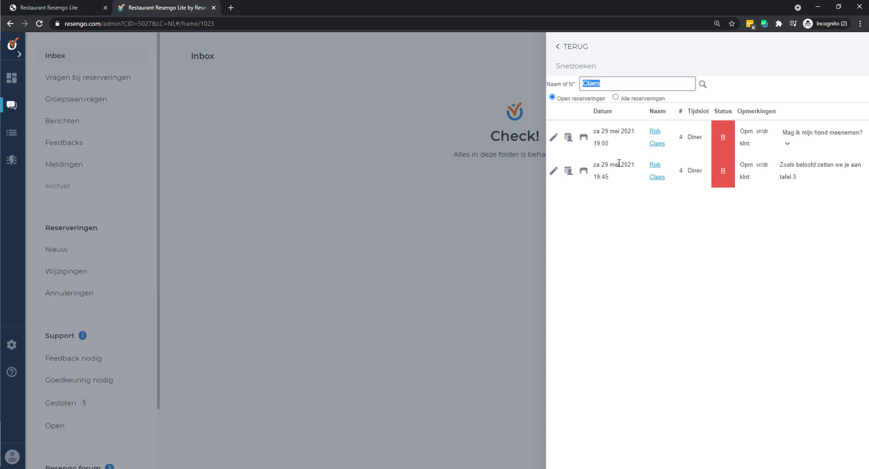
{"action": "left_click", "coordinate": [553, 172]}
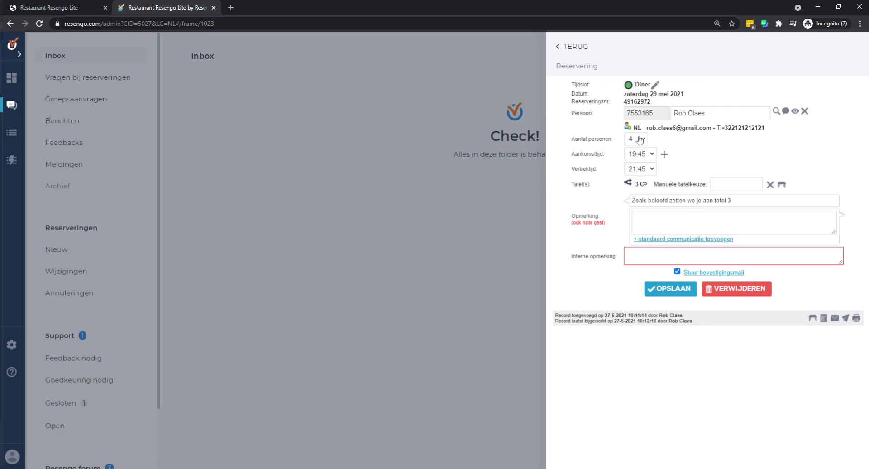
{"action": "left_click", "coordinate": [638, 139]}
{"action": "left_click", "coordinate": [631, 185]}
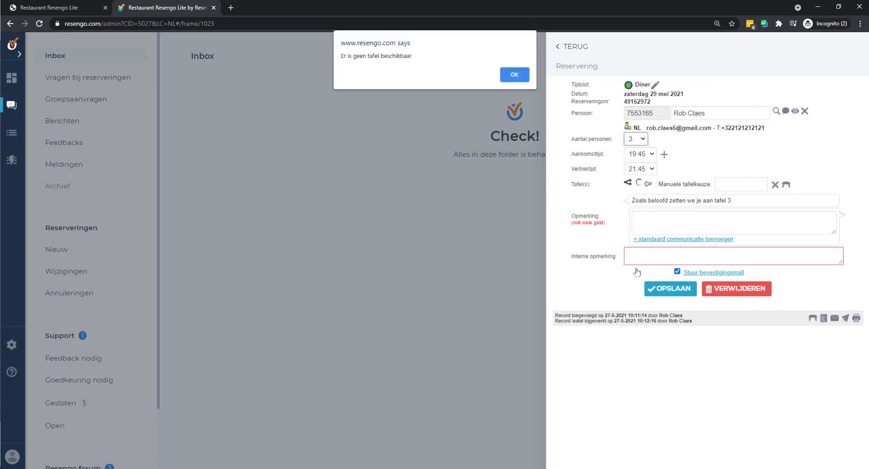
{"action": "left_click", "coordinate": [514, 76]}
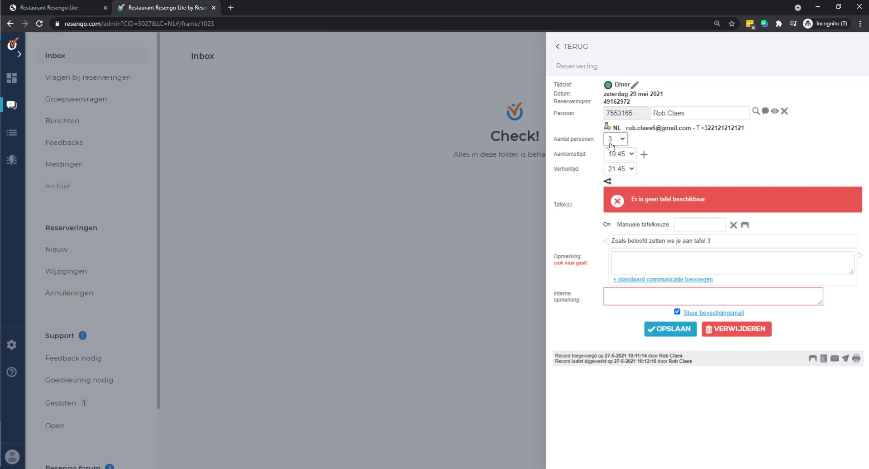
{"action": "left_click", "coordinate": [612, 144]}
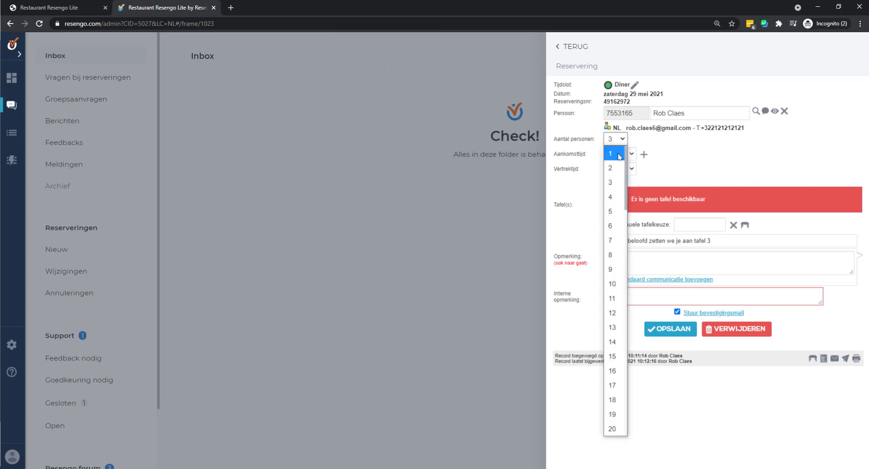
{"action": "left_click", "coordinate": [666, 334]}
{"action": "left_click", "coordinate": [666, 335]}
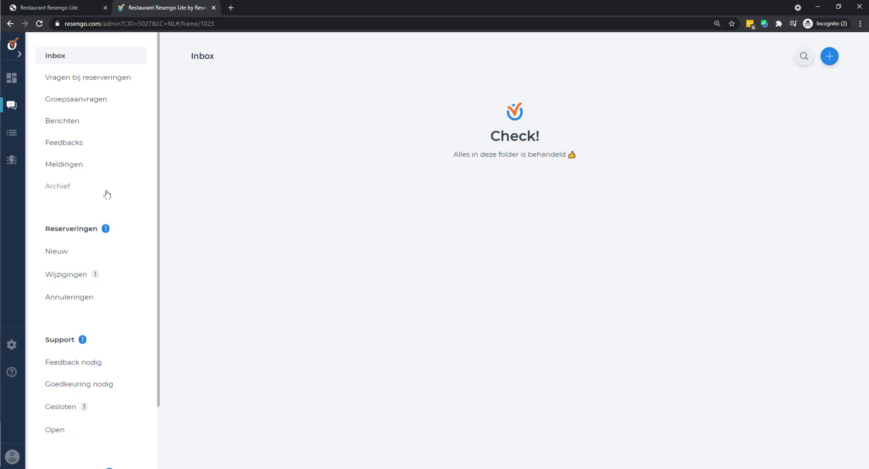
- In the full reservations table, filter Datum on 29/05/2021 using Zoekfunctie tonen
{"action": "left_click", "coordinate": [12, 135]}
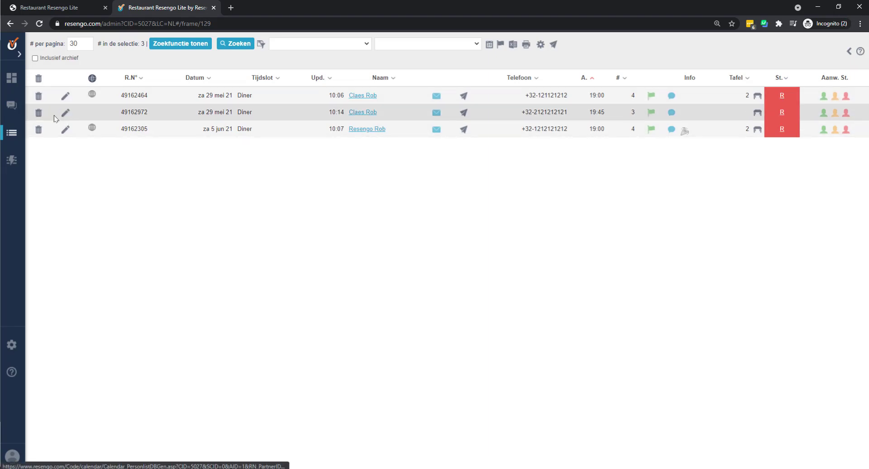
{"action": "left_click", "coordinate": [176, 48]}
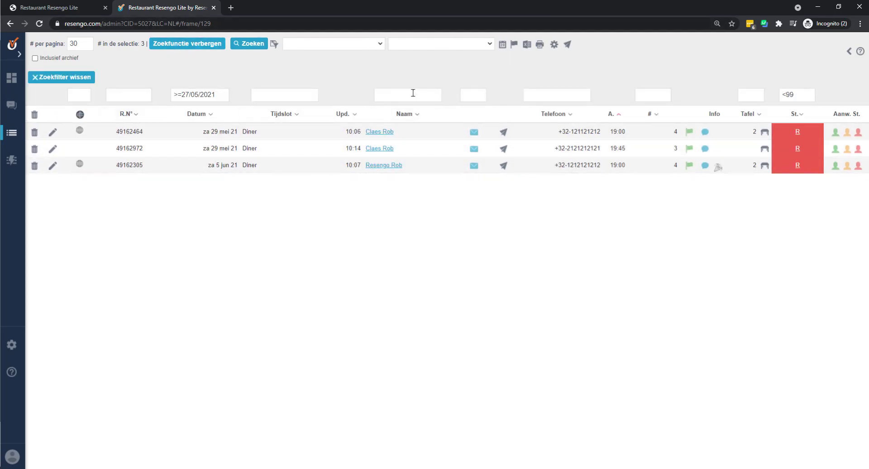
{"action": "left_click_drag", "start_coordinate": [189, 94], "coordinate": [140, 95]}
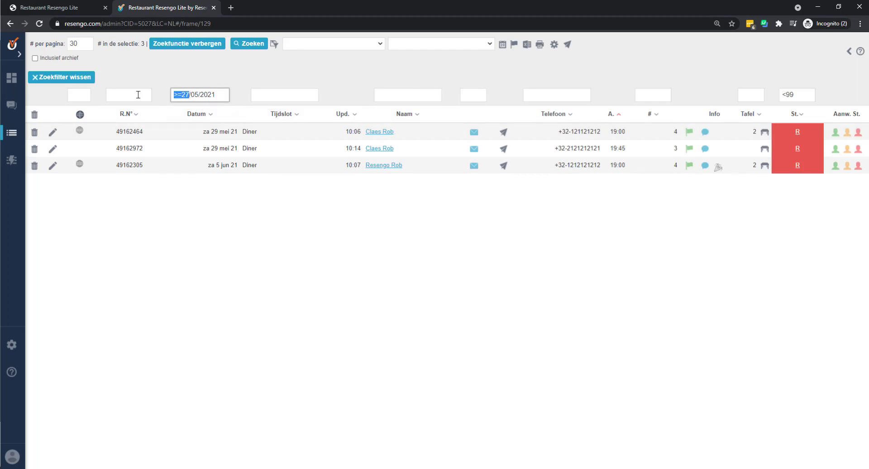
{"action": "type", "text": "29"}
{"action": "left_click", "coordinate": [249, 43]}
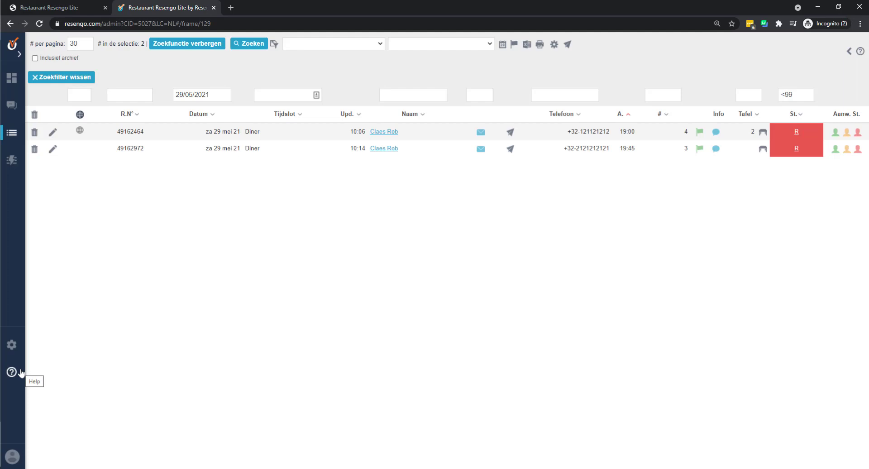
- Open the Helpdesk, start a VRAAG TOEVOEGEN question, then cancel it without submitting
{"action": "left_click", "coordinate": [12, 372]}
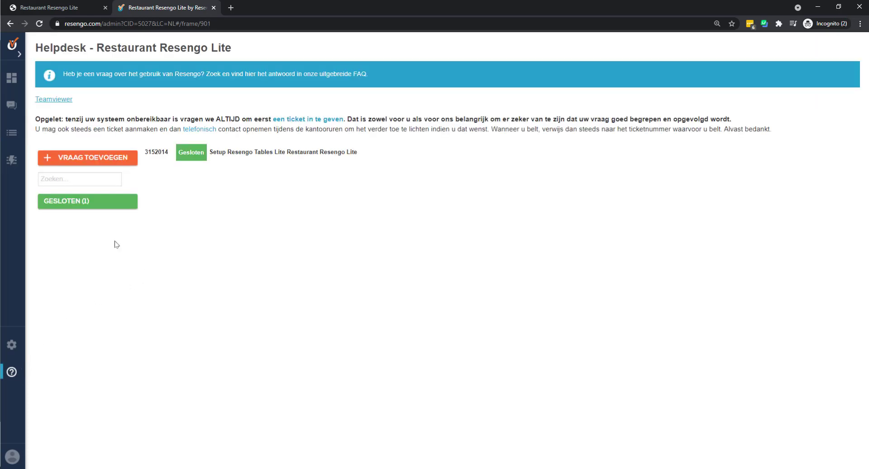
{"action": "left_click", "coordinate": [97, 162]}
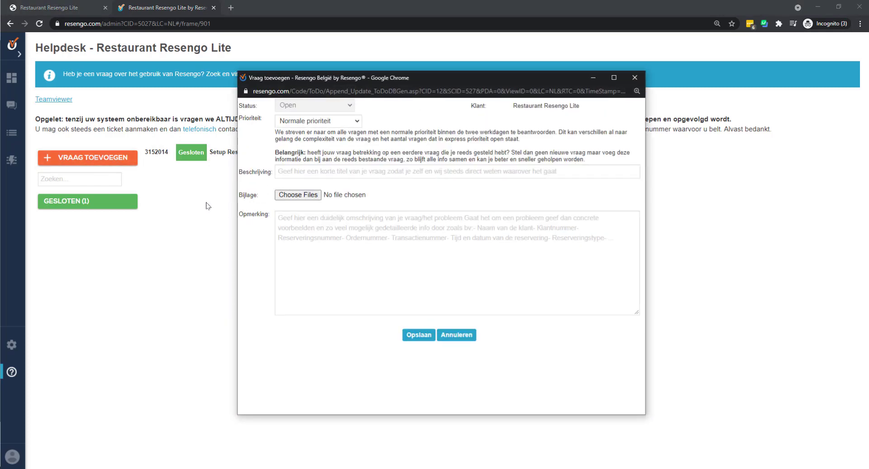
{"action": "left_click", "coordinate": [291, 174]}
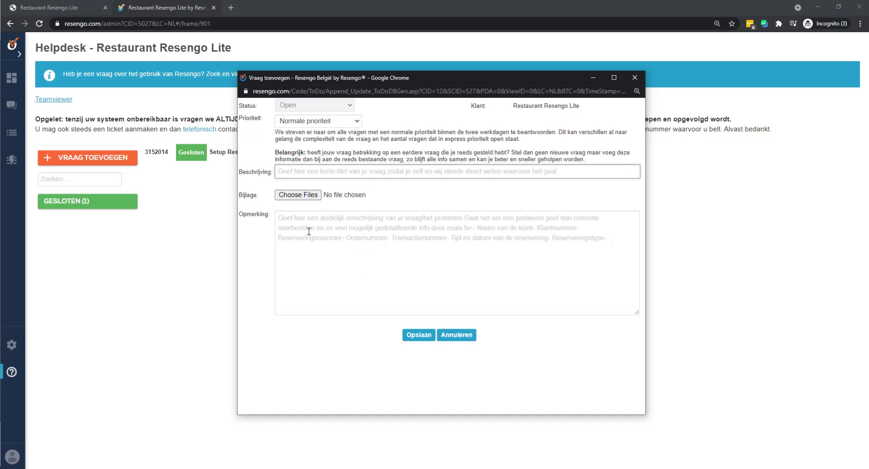
{"action": "left_click", "coordinate": [633, 78]}
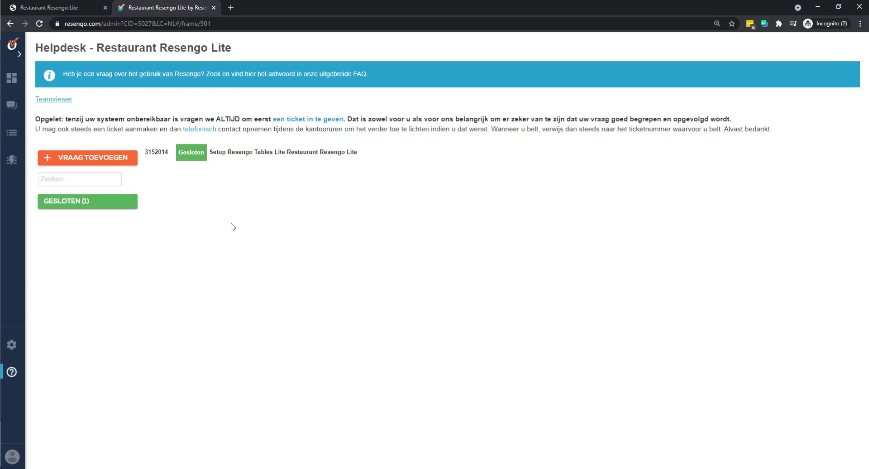
- Open the Reserveringen message folder and recheck the 29 mei Diner reservation list
{"action": "left_click", "coordinate": [12, 105]}
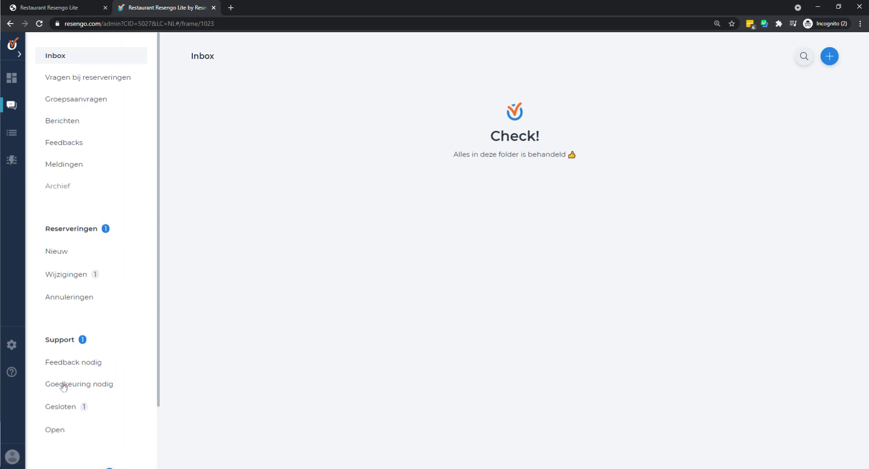
{"action": "left_click", "coordinate": [85, 237]}
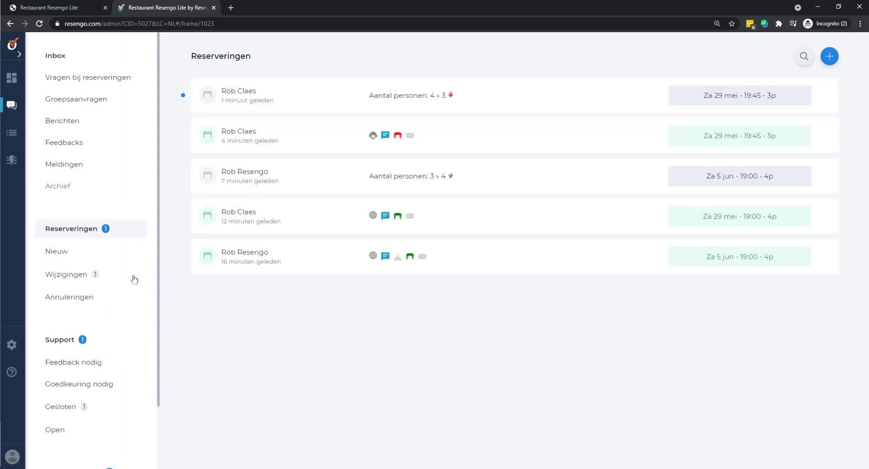
{"action": "left_click", "coordinate": [829, 56]}
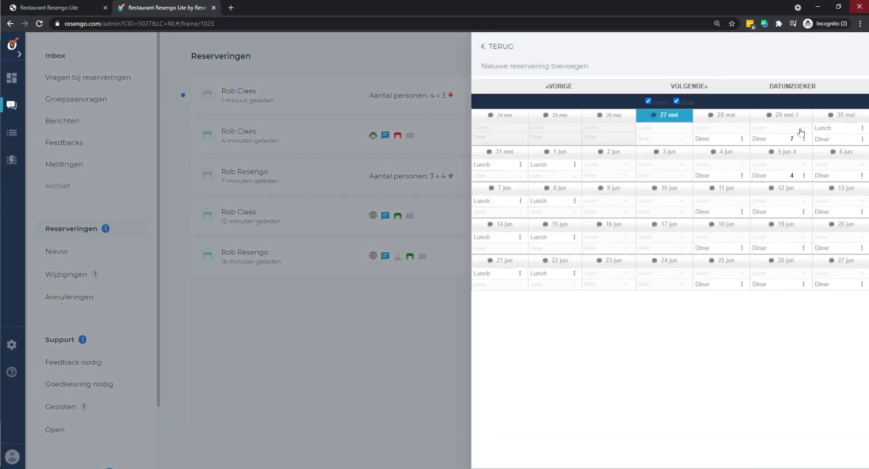
{"action": "left_click", "coordinate": [803, 139]}
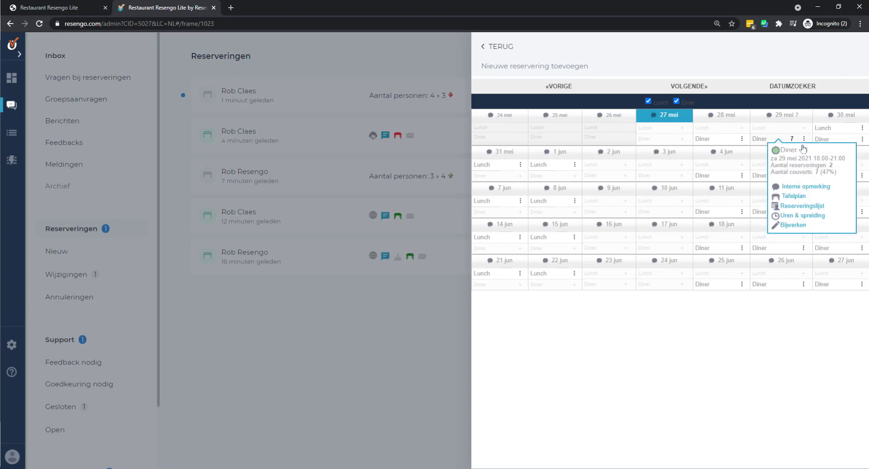
{"action": "left_click", "coordinate": [800, 207]}
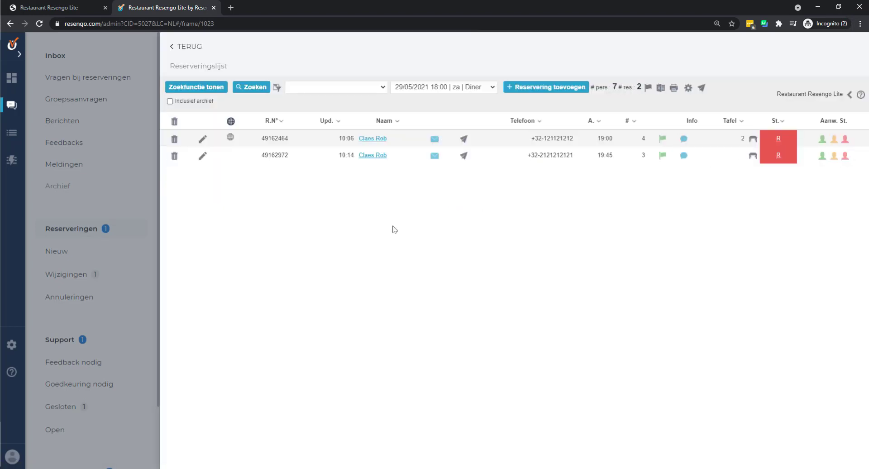
{"action": "left_click", "coordinate": [140, 184]}
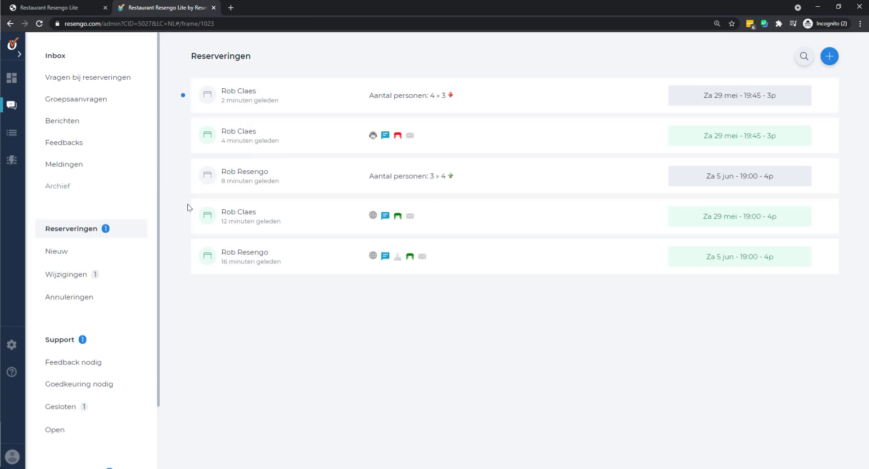
- Navigate to Beheer > Restaurant > Openingsuren (series)
{"action": "left_click", "coordinate": [13, 345]}
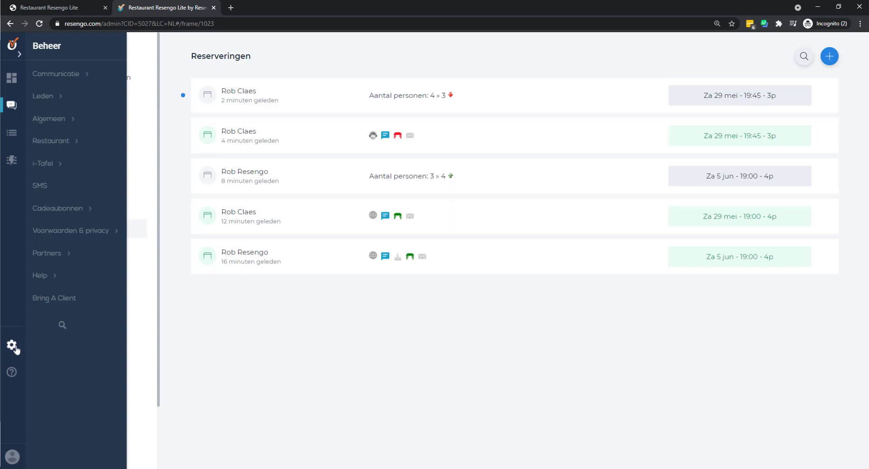
{"action": "left_click", "coordinate": [70, 141]}
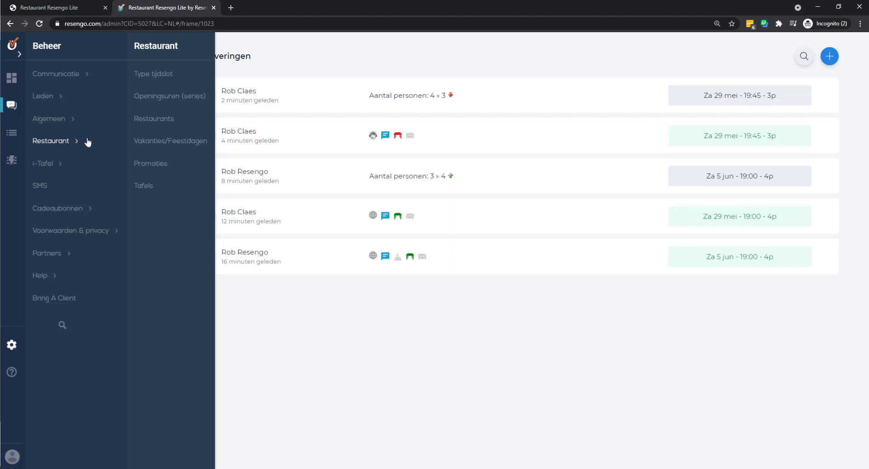
{"action": "left_click", "coordinate": [180, 101]}
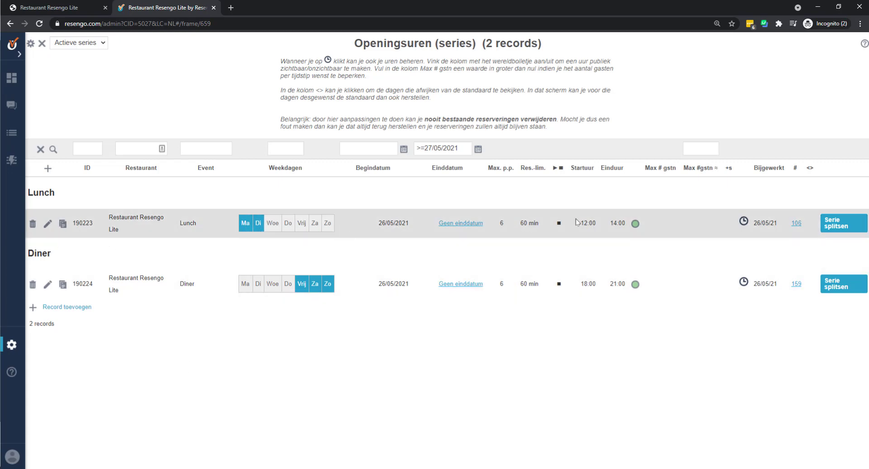
- Edit the Lunch series, keeping Ma–Di, enable a maximum covers per service limit of 20, and save
{"action": "left_click", "coordinate": [47, 224]}
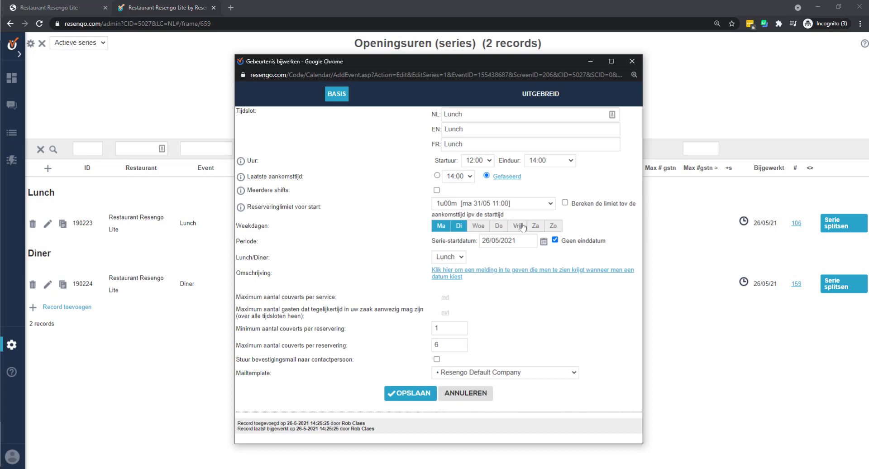
{"action": "left_click", "coordinate": [481, 229]}
{"action": "left_click", "coordinate": [482, 230]}
{"action": "double_click", "coordinate": [456, 345]}
{"action": "left_click", "coordinate": [417, 320]}
{"action": "left_click_drag", "start_coordinate": [252, 297], "coordinate": [329, 297]}
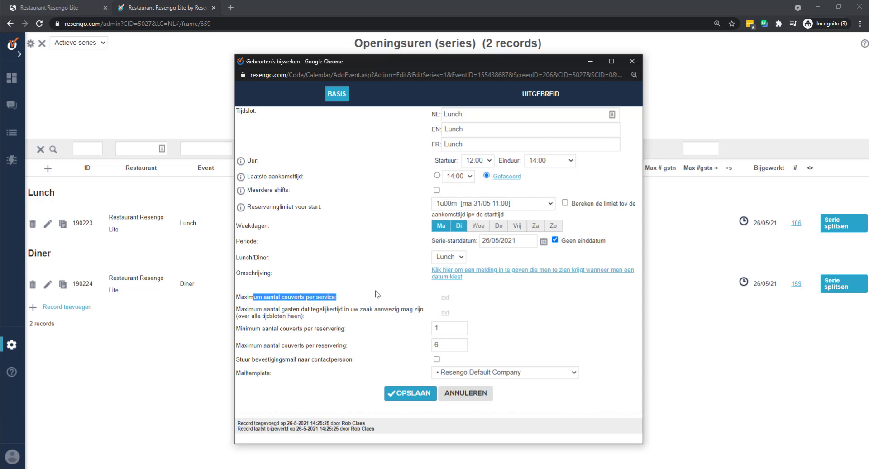
{"action": "left_click", "coordinate": [446, 297]}
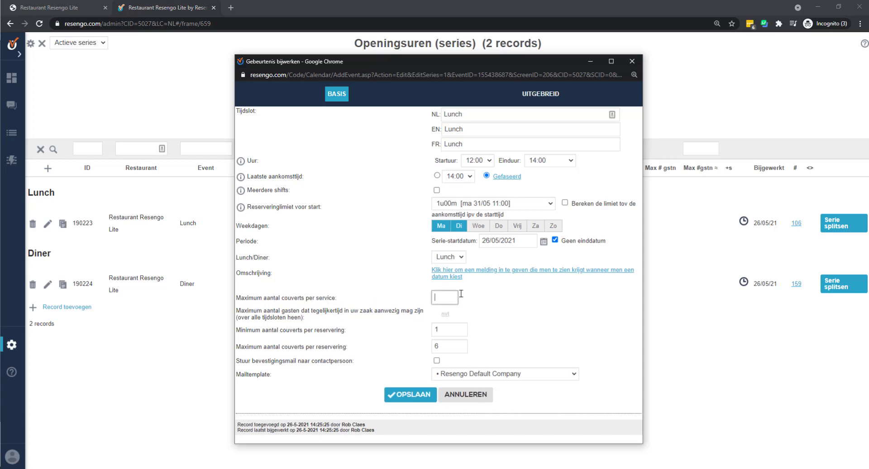
{"action": "left_click", "coordinate": [516, 307]}
{"action": "left_click", "coordinate": [416, 396]}
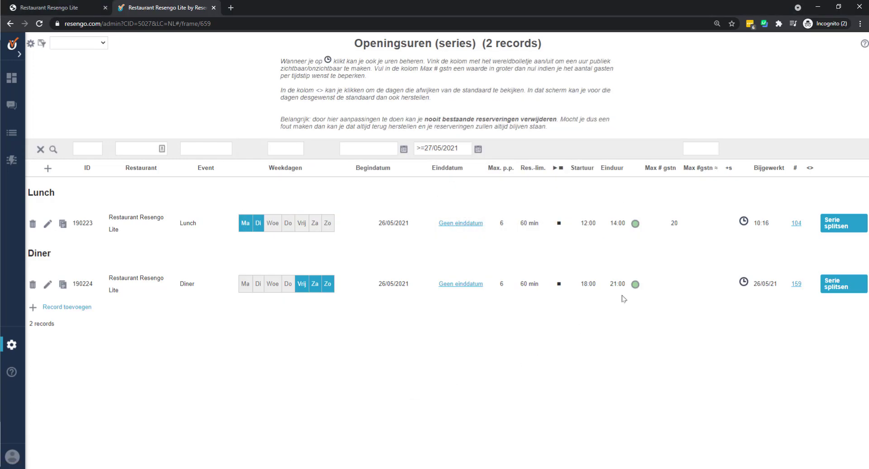
- In the Lunch timeslots, untick online booking for the 13:00 and 13:15 slots
{"action": "left_click", "coordinate": [743, 221]}
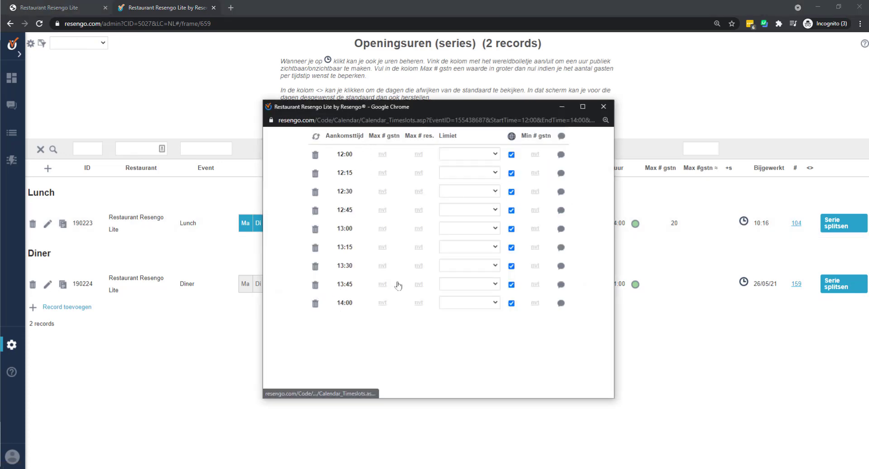
{"action": "left_click", "coordinate": [511, 228]}
{"action": "left_click", "coordinate": [511, 247]}
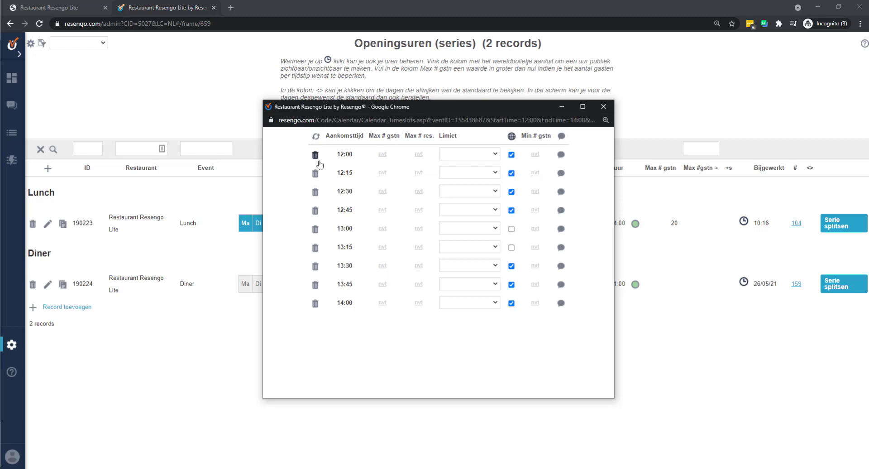
- Set the 12:00 slot's maximum to 5 guests and close the timeslot window
{"action": "left_click", "coordinate": [383, 155]}
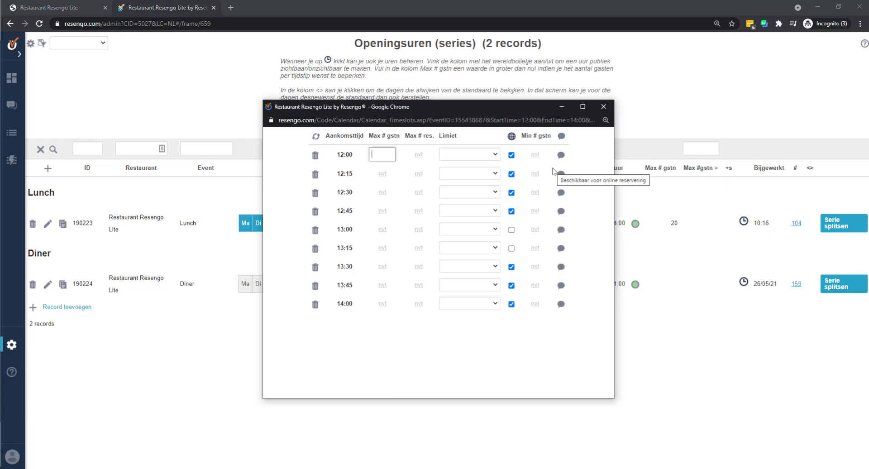
{"action": "type", "text": "5"}
{"action": "left_click", "coordinate": [435, 383]}
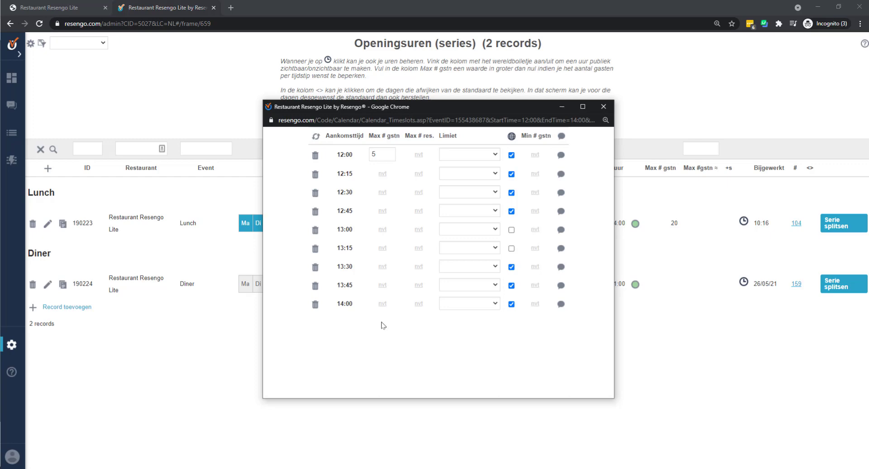
{"action": "left_click", "coordinate": [603, 106]}
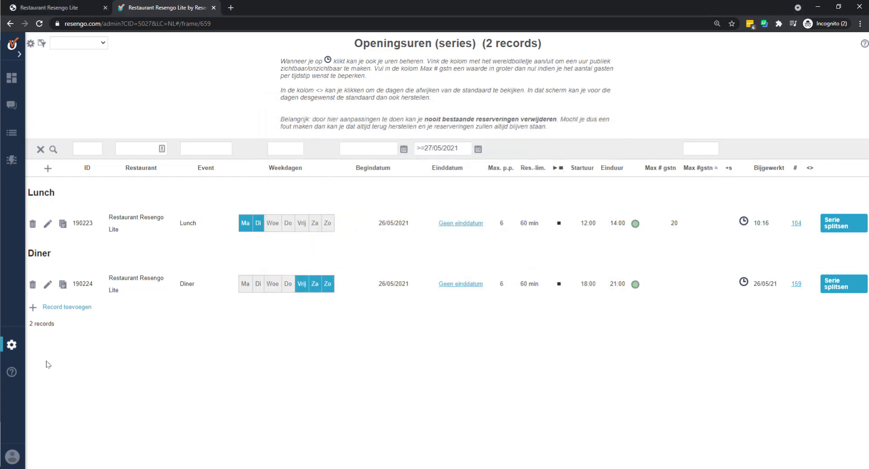
- On the Vakanties/Feestdagen page, set the closure start date to 01/07/2021
{"action": "left_click", "coordinate": [12, 345]}
{"action": "left_click", "coordinate": [64, 142]}
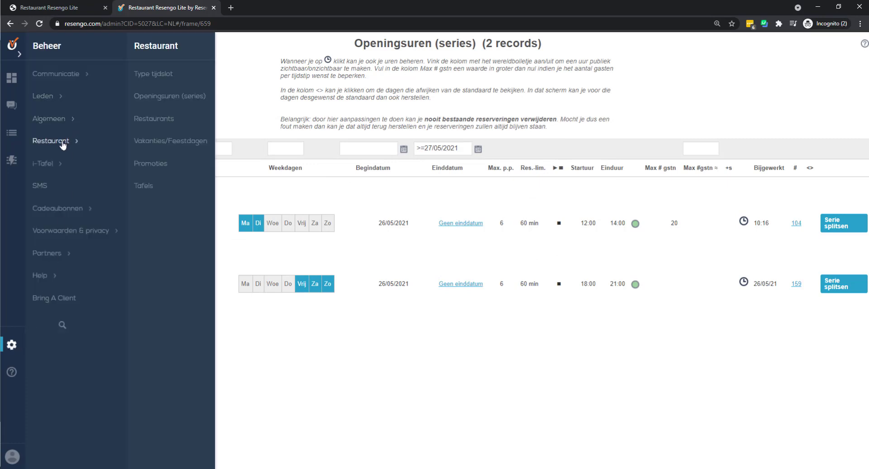
{"action": "left_click", "coordinate": [169, 144]}
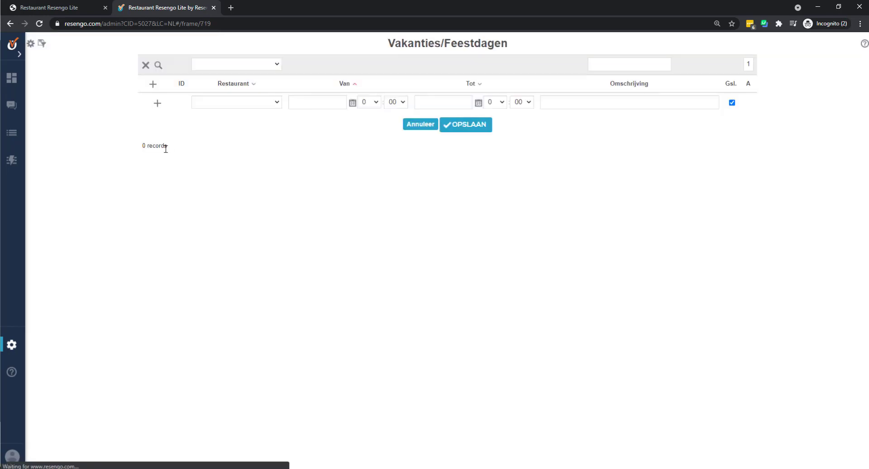
{"action": "left_click", "coordinate": [315, 100]}
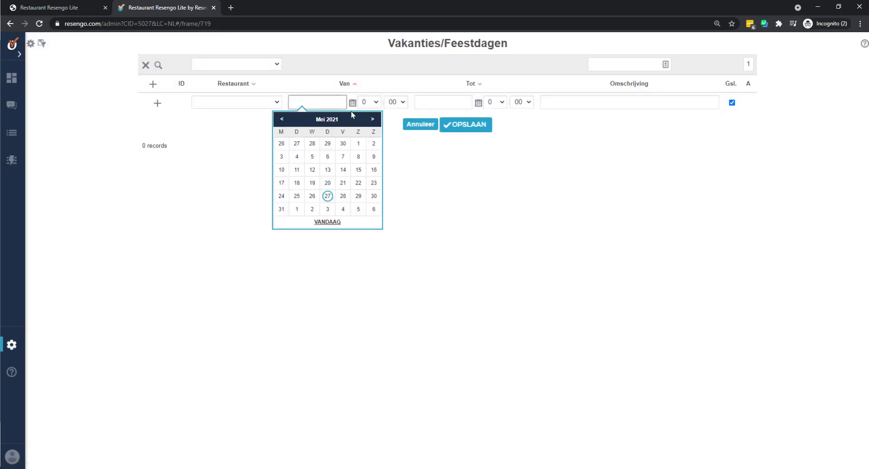
{"action": "left_click", "coordinate": [372, 119]}
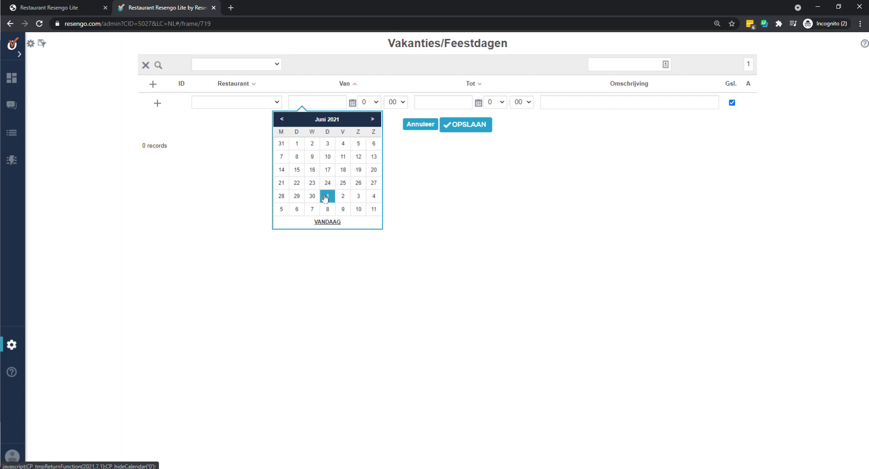
{"action": "left_click", "coordinate": [372, 119]}
{"action": "left_click", "coordinate": [328, 142]}
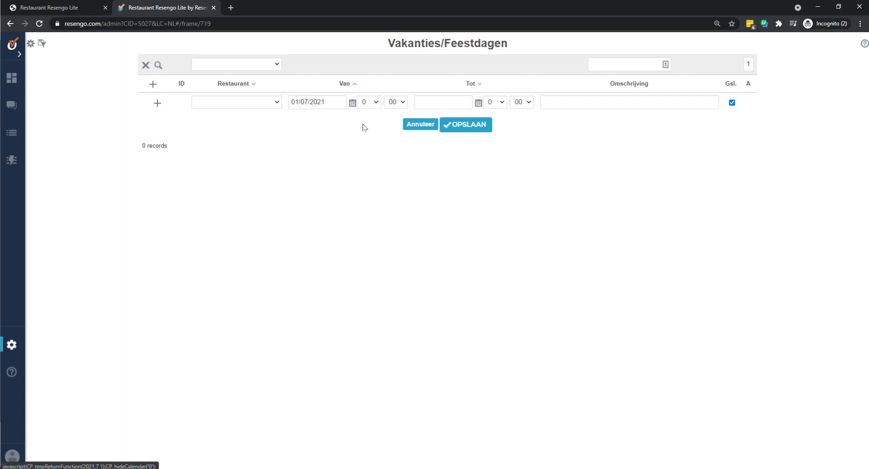
- Set the end date to 07/07/2021, describe it as 'Wij zijn op vakantie', and save
{"action": "left_click", "coordinate": [465, 99]}
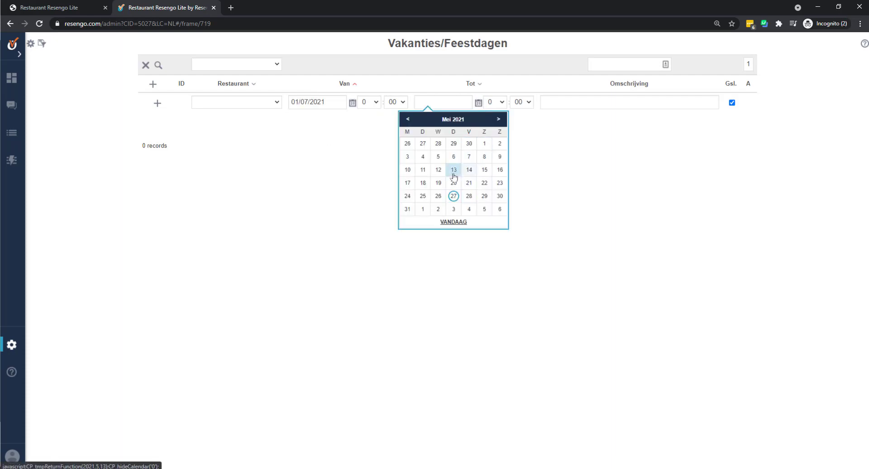
{"action": "left_click", "coordinate": [498, 119]}
{"action": "left_click", "coordinate": [498, 119]}
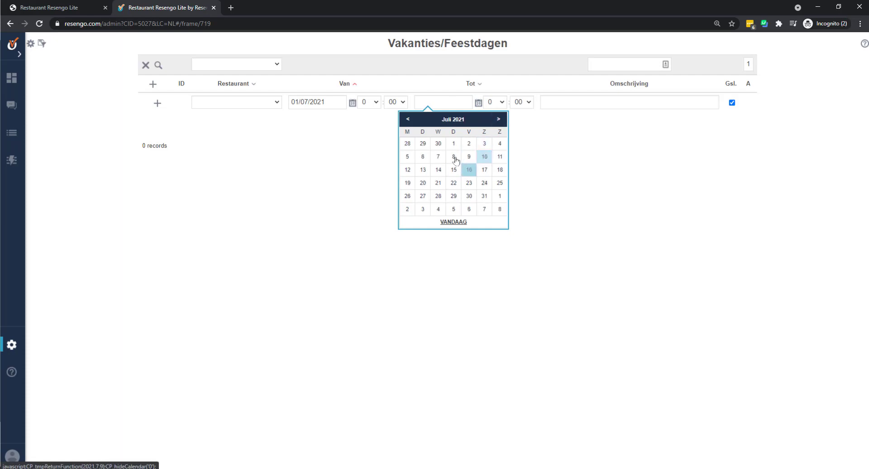
{"action": "left_click", "coordinate": [438, 156]}
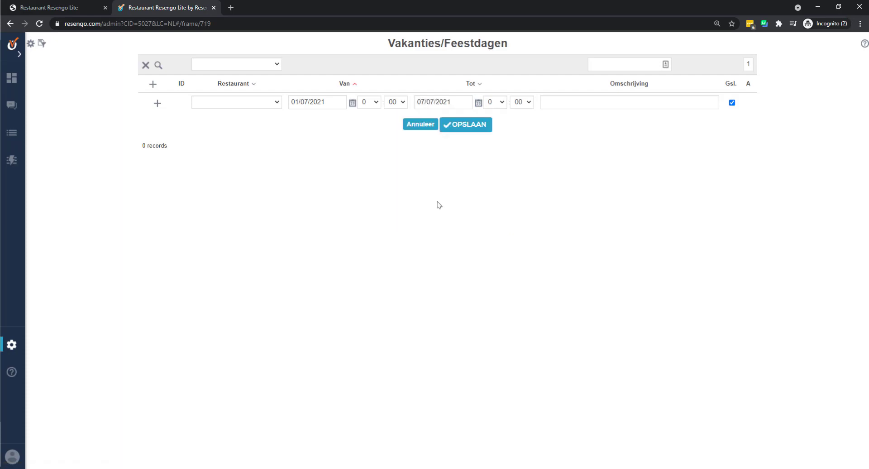
{"action": "left_click", "coordinate": [546, 106]}
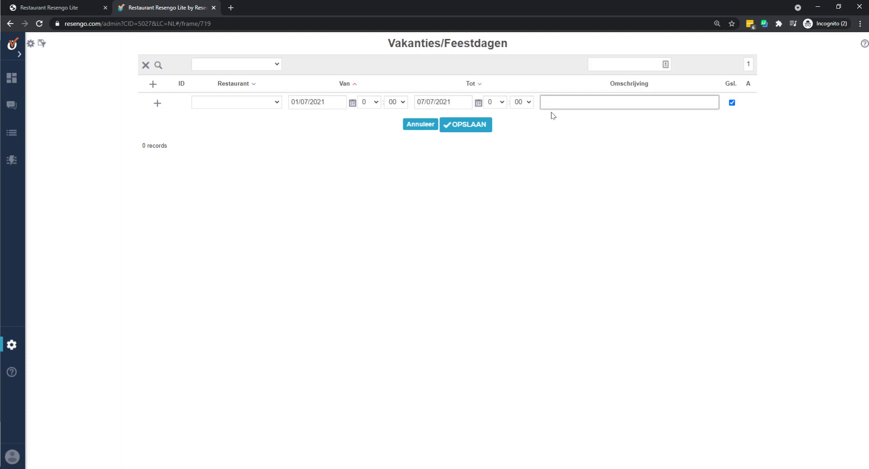
{"action": "type", "text": "V"}
{"action": "type", "text": "ij zijn op vakantie"}
{"action": "left_click", "coordinate": [462, 125]}
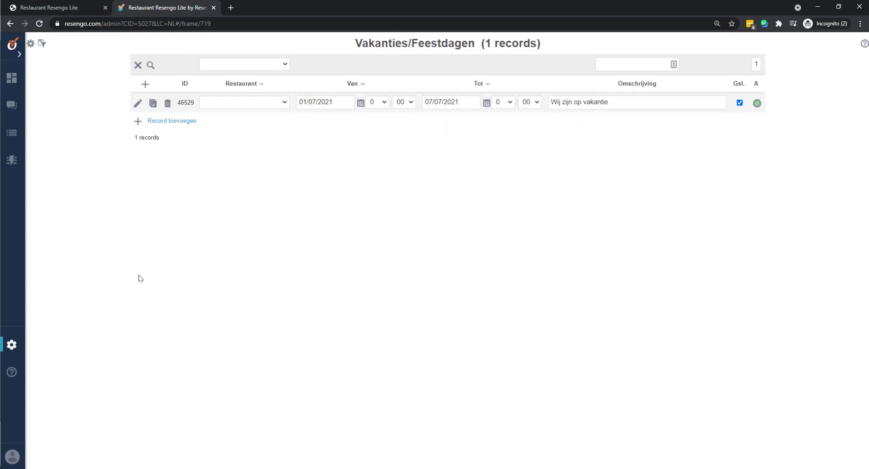
- Open i-Tafel's Tafelinstellingen, browse the table groups, then the zones list
{"action": "left_click", "coordinate": [13, 346]}
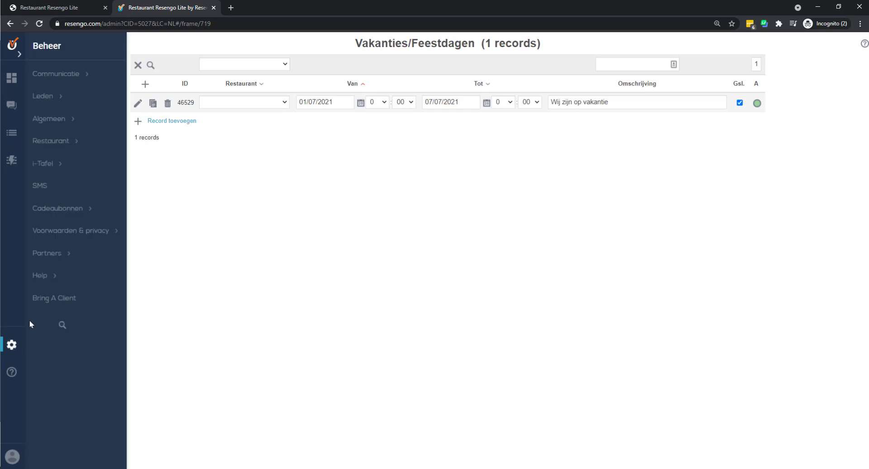
{"action": "left_click", "coordinate": [69, 165]}
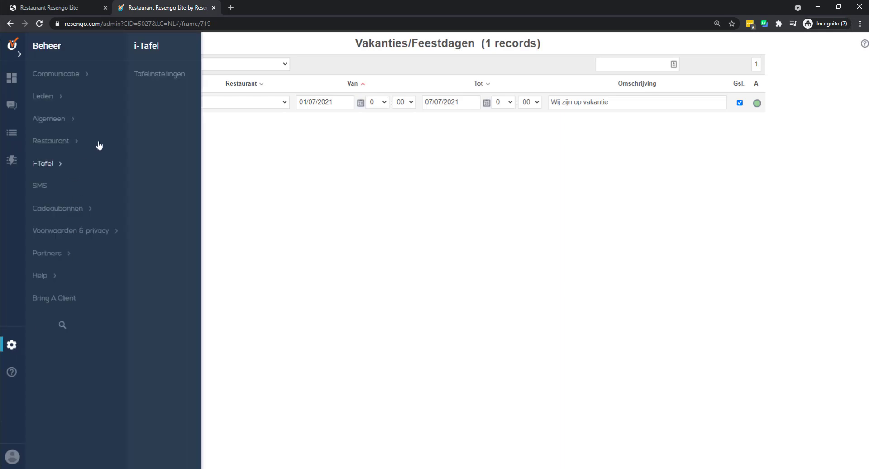
{"action": "left_click", "coordinate": [159, 73]}
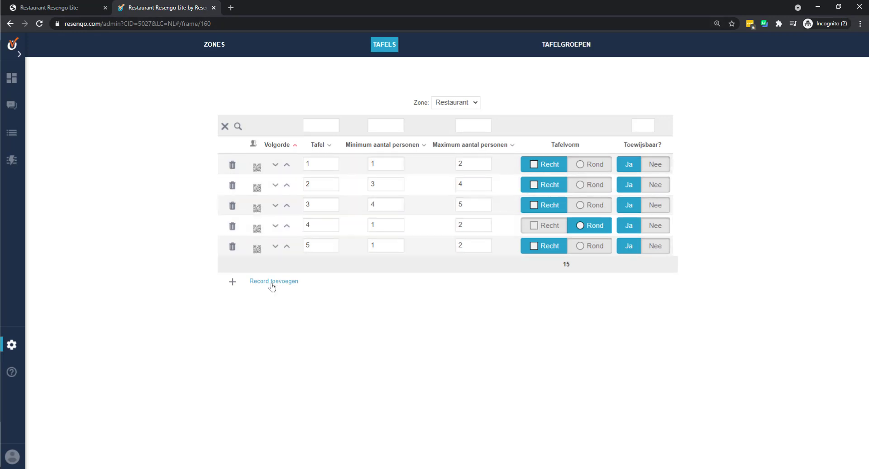
{"action": "left_click", "coordinate": [570, 51]}
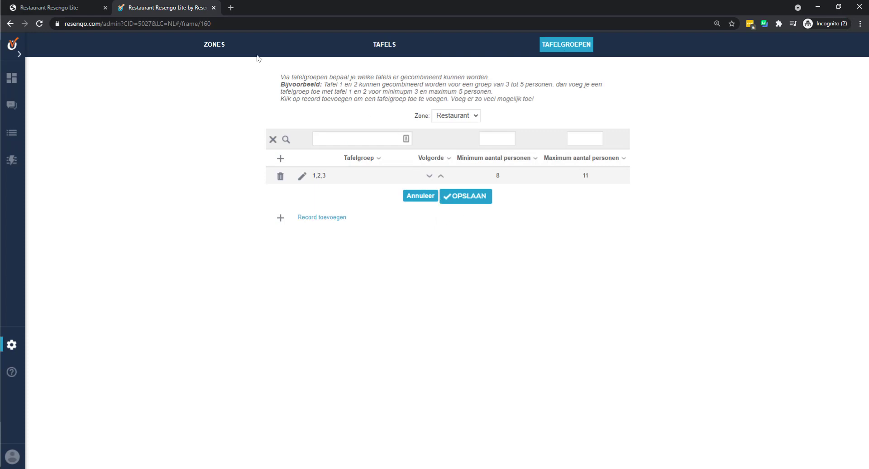
{"action": "left_click", "coordinate": [226, 51]}
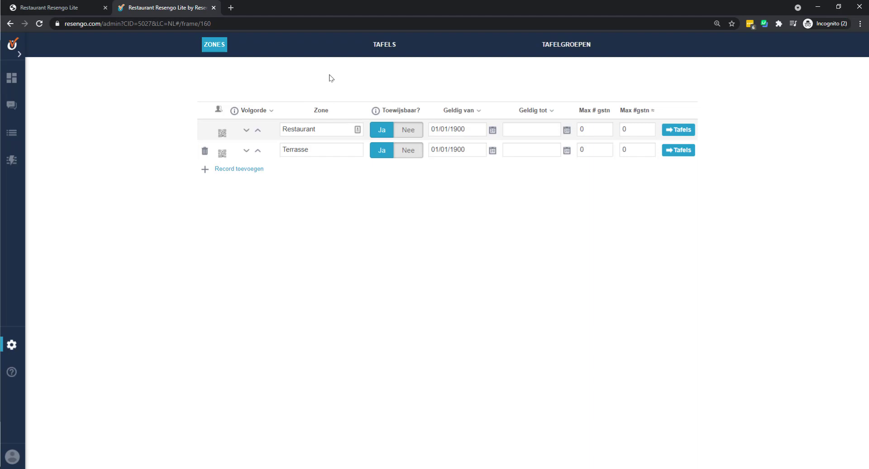
- Open the Partners > Resengo company details and open the public listing in a new tab
{"action": "left_click", "coordinate": [12, 347]}
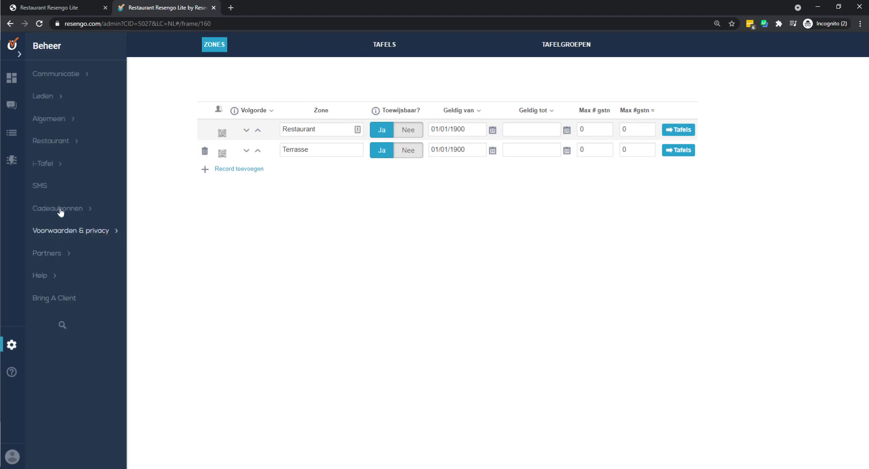
{"action": "left_click", "coordinate": [191, 230]}
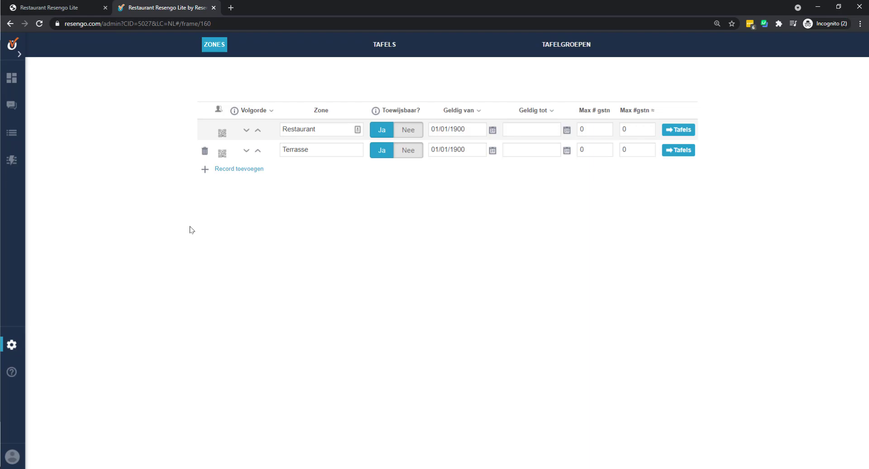
{"action": "left_click", "coordinate": [11, 344]}
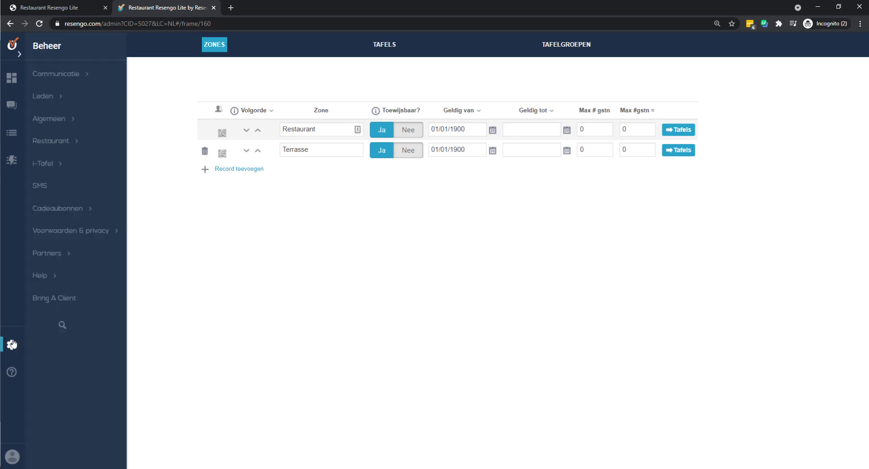
{"action": "left_click", "coordinate": [47, 252]}
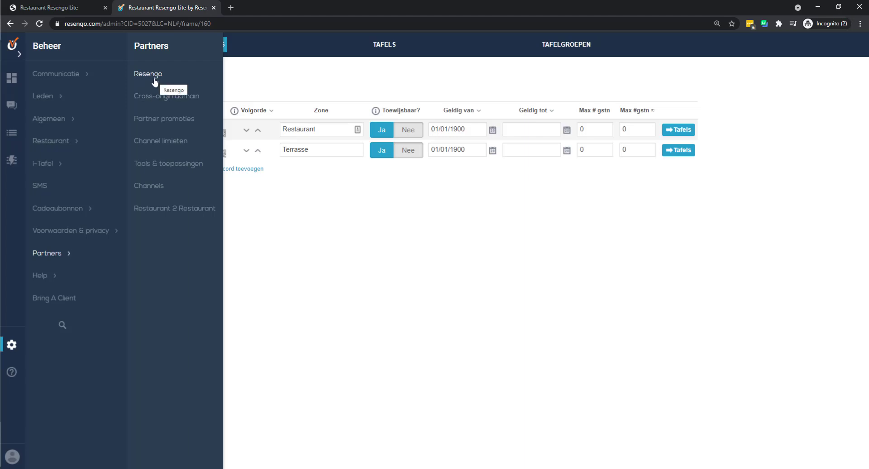
{"action": "left_click", "coordinate": [154, 81]}
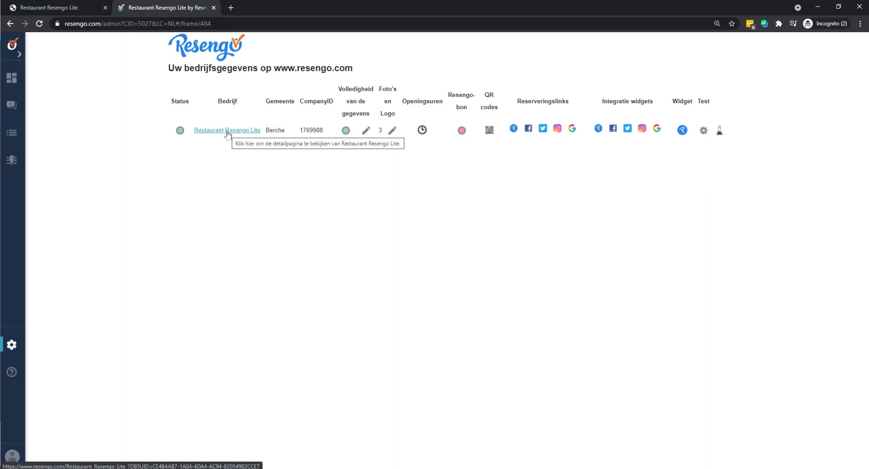
{"action": "middle_click", "coordinate": [228, 131]}
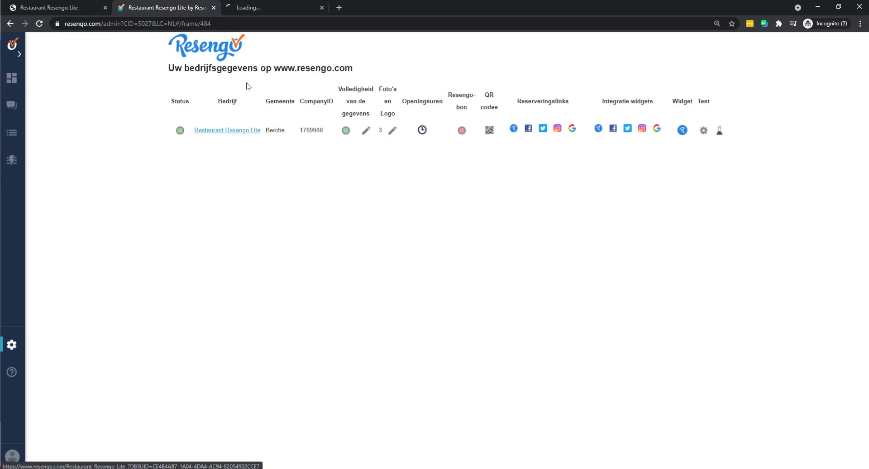
- View the restaurant's public page tab, then return to the admin company details
{"action": "left_click", "coordinate": [273, 9]}
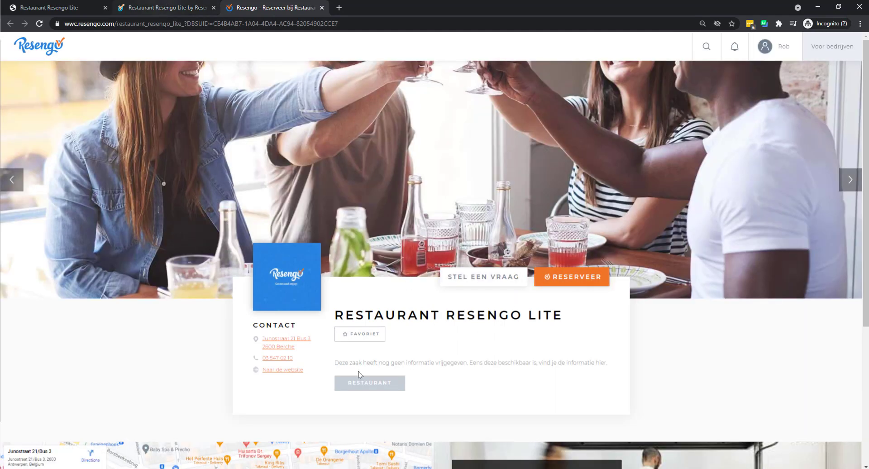
{"action": "left_click", "coordinate": [170, 8]}
{"action": "left_click", "coordinate": [12, 345]}
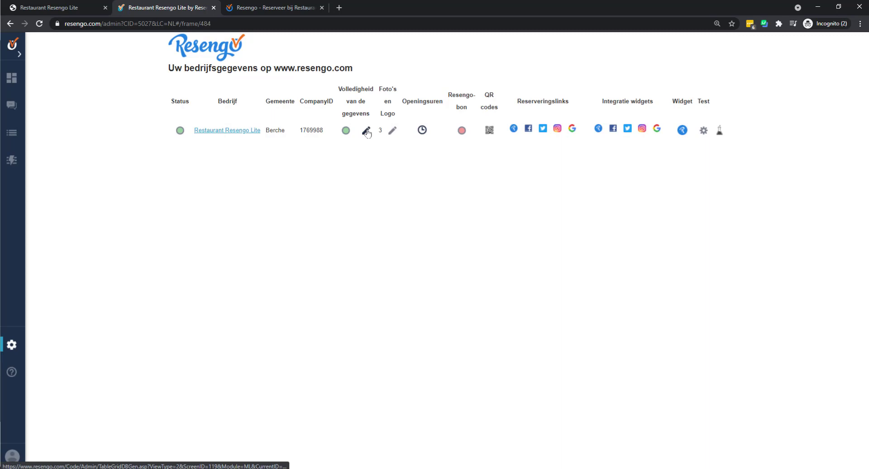
- Change the Gemeente field from Berche to Berchem and save the company details
{"action": "left_click", "coordinate": [366, 131]}
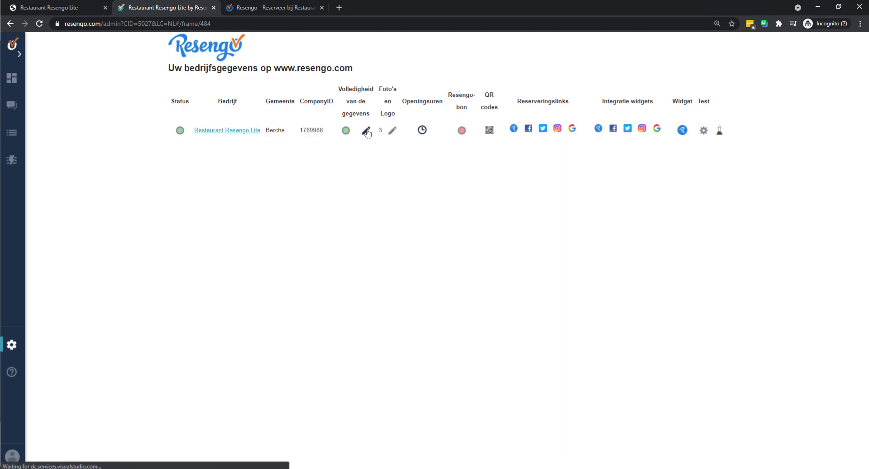
{"action": "scroll", "coordinate": [383, 175], "scroll_direction": "down", "scroll_amount": 1}
{"action": "scroll", "coordinate": [383, 175], "scroll_direction": "down", "scroll_amount": 14}
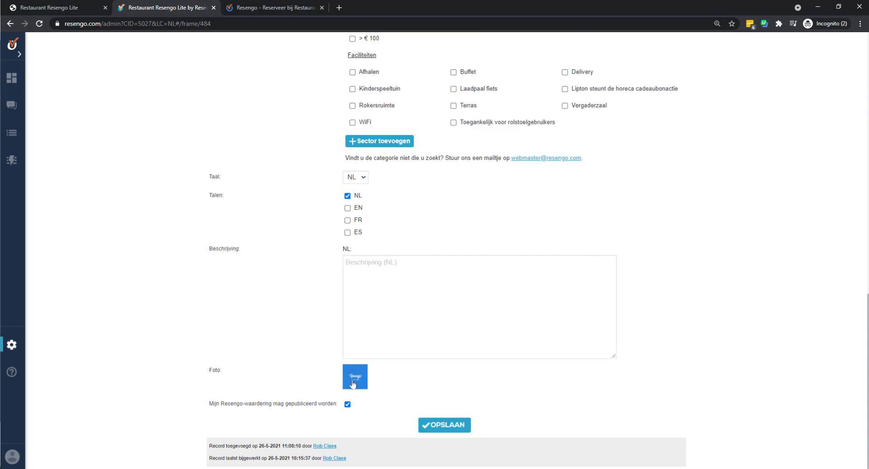
{"action": "scroll", "coordinate": [352, 376], "scroll_direction": "up", "scroll_amount": 15}
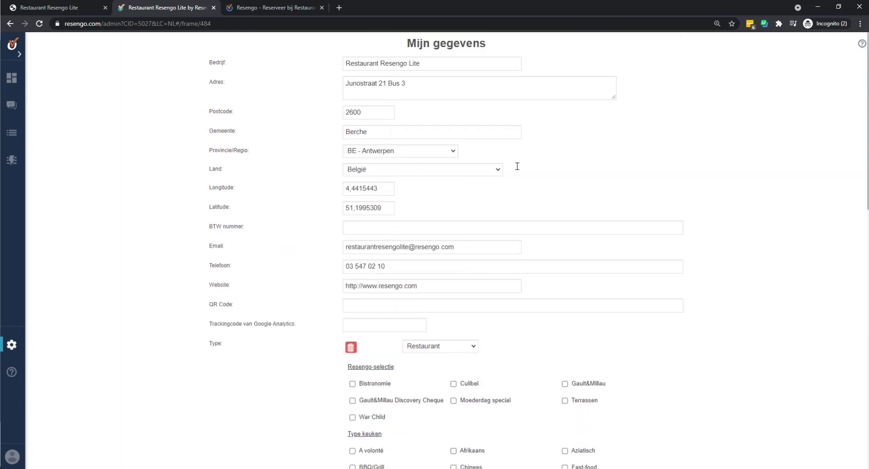
{"action": "left_click", "coordinate": [377, 132]}
{"action": "type", "text": "m"}
{"action": "scroll", "coordinate": [482, 185], "scroll_direction": "down", "scroll_amount": 14}
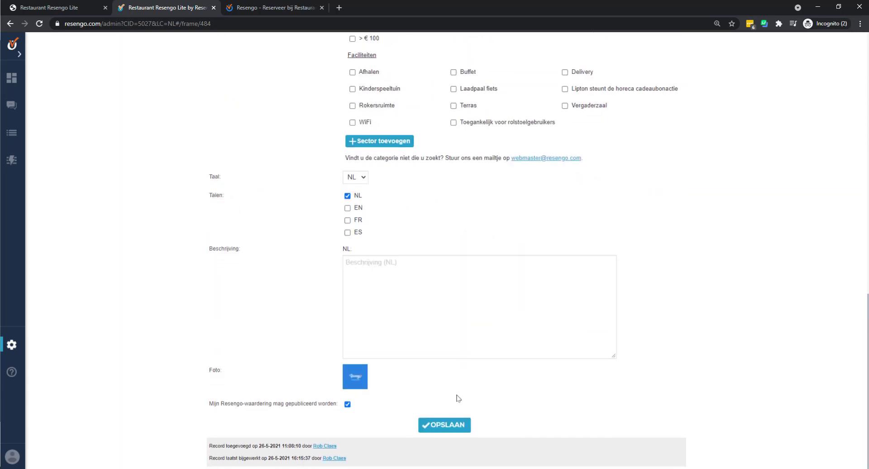
{"action": "left_click", "coordinate": [455, 426]}
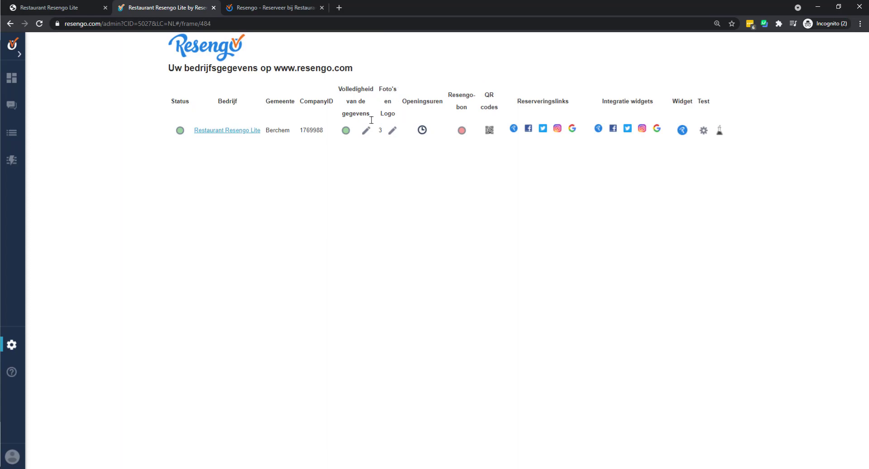
- Open the Foto's en Logo settings and compare them with the public restaurant page
{"action": "left_click", "coordinate": [392, 133]}
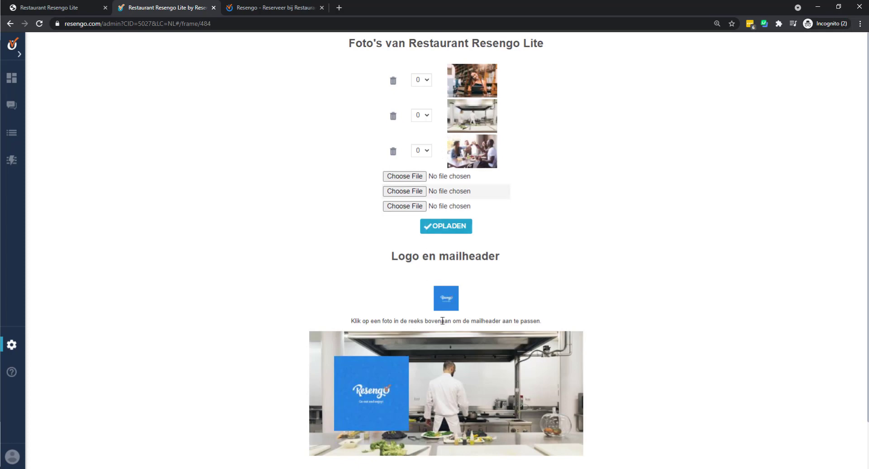
{"action": "left_click", "coordinate": [286, 7]}
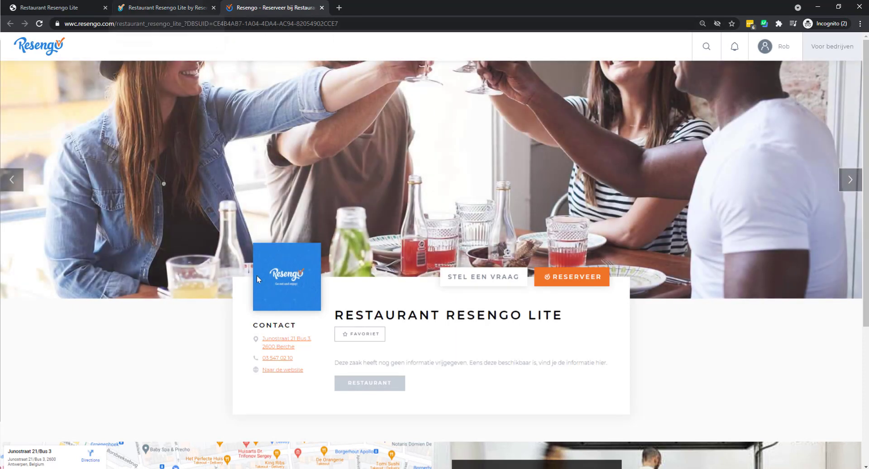
{"action": "left_click", "coordinate": [163, 7]}
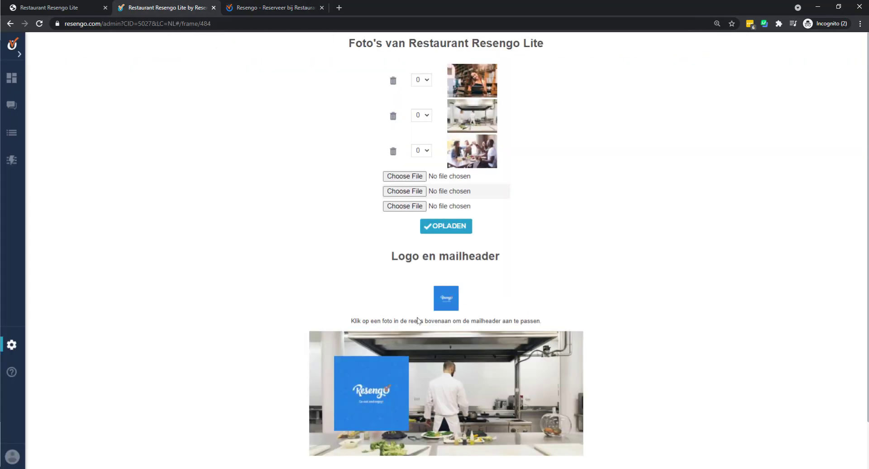
{"action": "scroll", "coordinate": [428, 322], "scroll_direction": "down", "scroll_amount": 1}
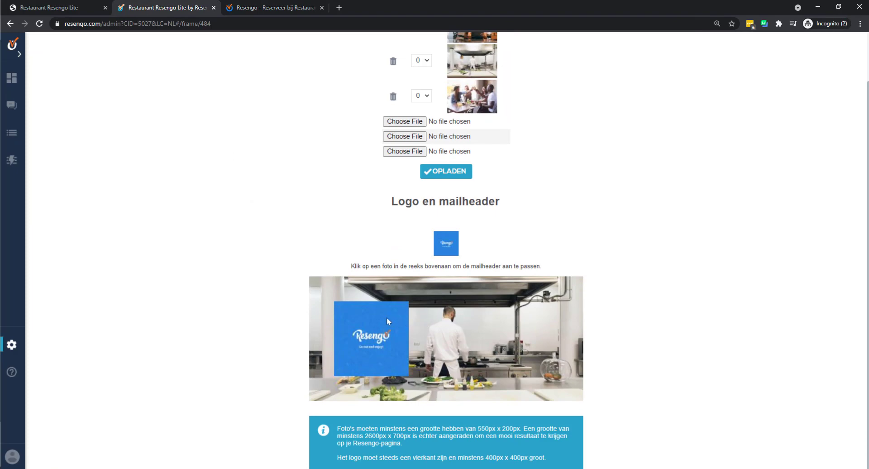
{"action": "scroll", "coordinate": [470, 315], "scroll_direction": "up", "scroll_amount": 1}
{"action": "scroll", "coordinate": [470, 317], "scroll_direction": "up", "scroll_amount": 1}
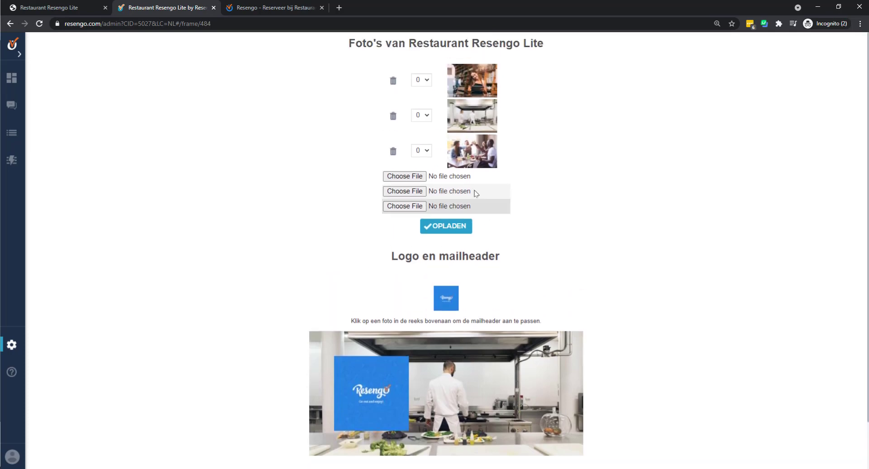
{"action": "scroll", "coordinate": [464, 383], "scroll_direction": "down", "scroll_amount": 1}
{"action": "scroll", "coordinate": [467, 352], "scroll_direction": "up", "scroll_amount": 1}
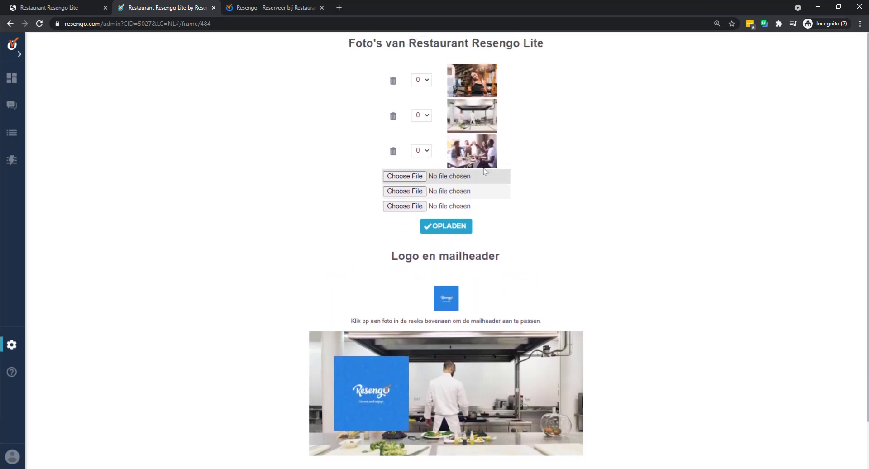
- Set the friends-toasting photo as the mail header and go back to the company overview
{"action": "left_click", "coordinate": [484, 146]}
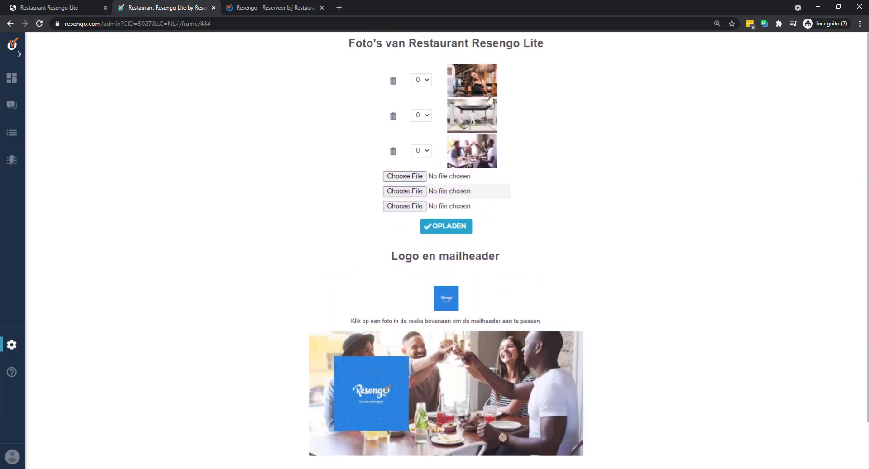
{"action": "scroll", "coordinate": [513, 181], "scroll_direction": "down", "scroll_amount": 1}
{"action": "scroll", "coordinate": [442, 372], "scroll_direction": "down", "scroll_amount": 1}
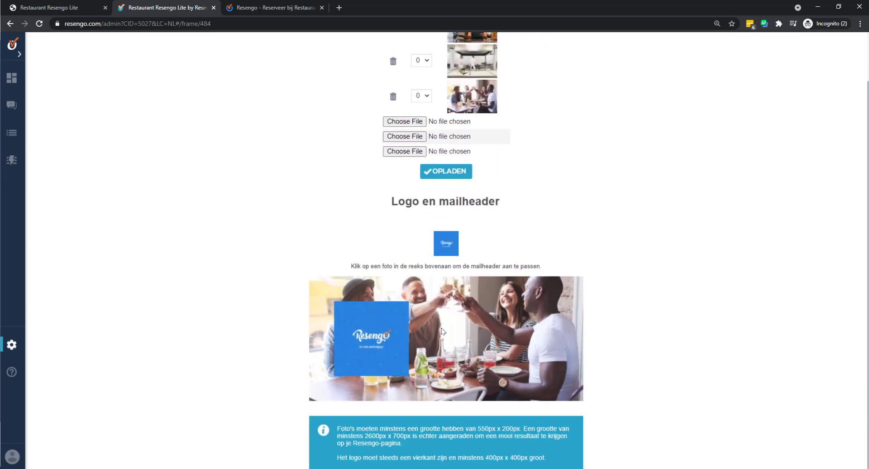
{"action": "scroll", "coordinate": [484, 270], "scroll_direction": "up", "scroll_amount": 1}
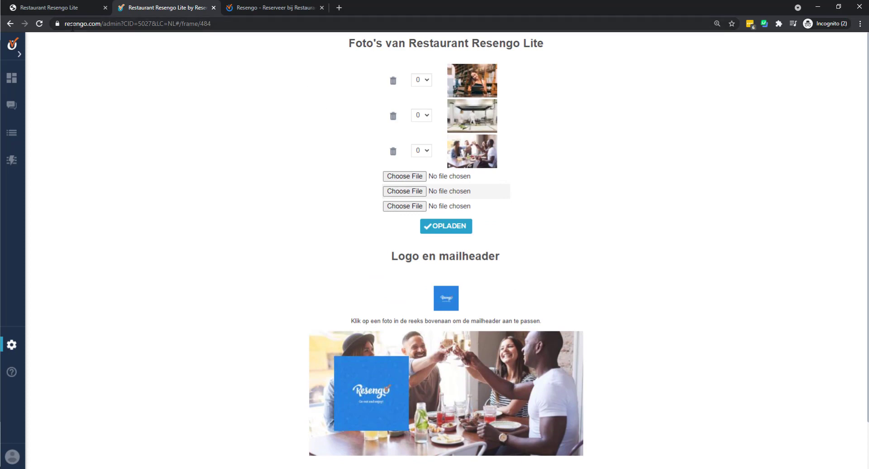
{"action": "left_click", "coordinate": [11, 25]}
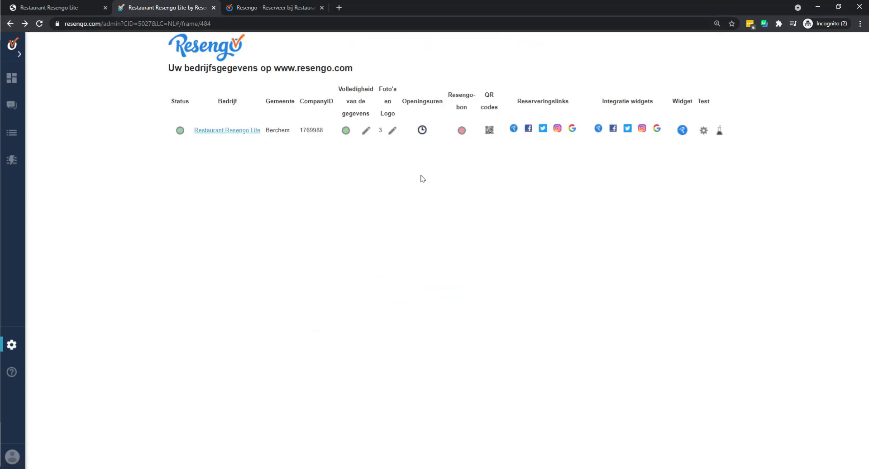
- Open the Widget embed codes page and copy its web address
{"action": "left_click", "coordinate": [682, 131]}
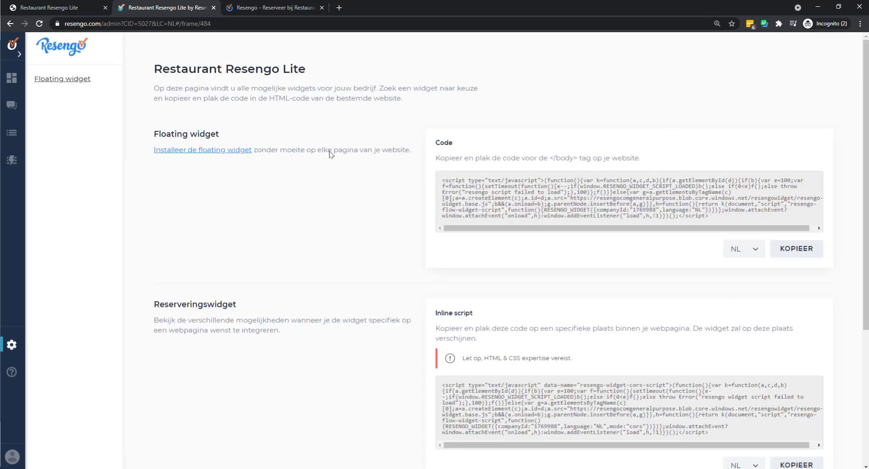
{"action": "left_click", "coordinate": [217, 18]}
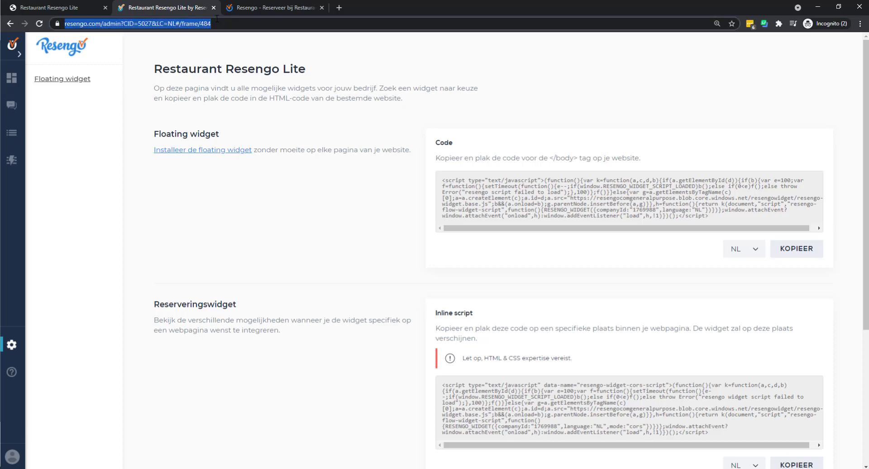
{"action": "right_click", "coordinate": [189, 23]}
{"action": "left_click", "coordinate": [222, 71]}
{"action": "scroll", "coordinate": [493, 182], "scroll_direction": "down", "scroll_amount": 5}
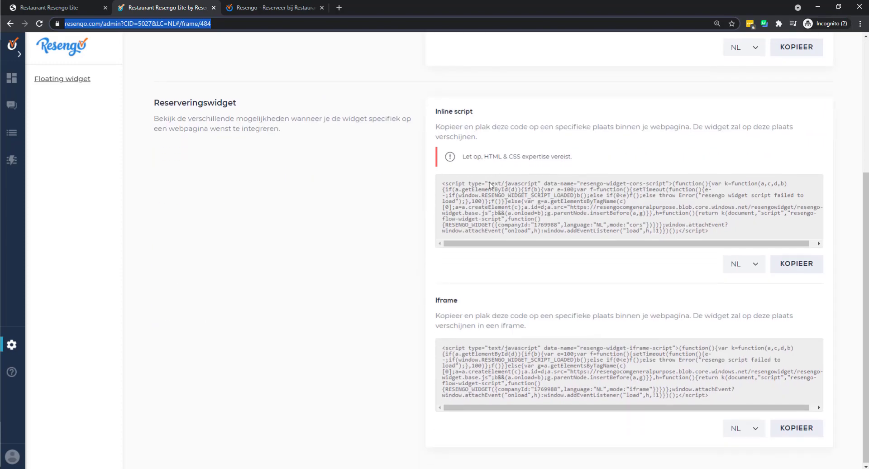
{"action": "scroll", "coordinate": [489, 181], "scroll_direction": "up", "scroll_amount": 5}
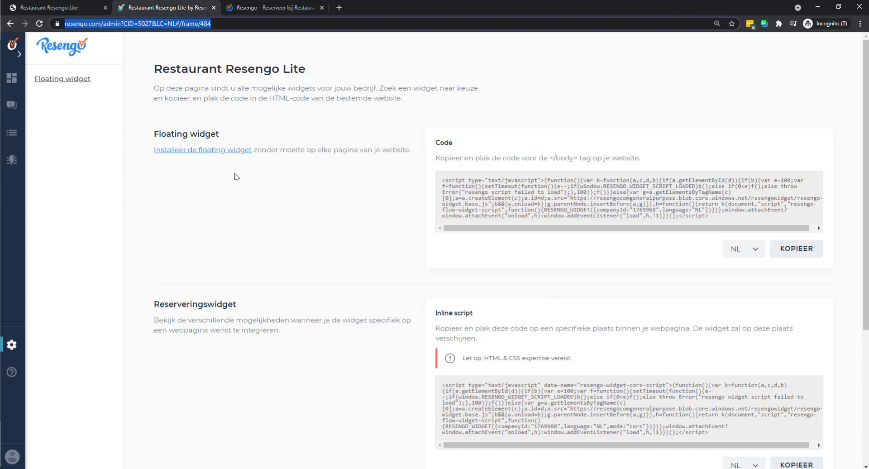
{"action": "left_click", "coordinate": [11, 344]}
- In Help > FAQ, expand the Tafels and Inbox categories, then go to the reservations Inbox
{"action": "left_click", "coordinate": [40, 277]}
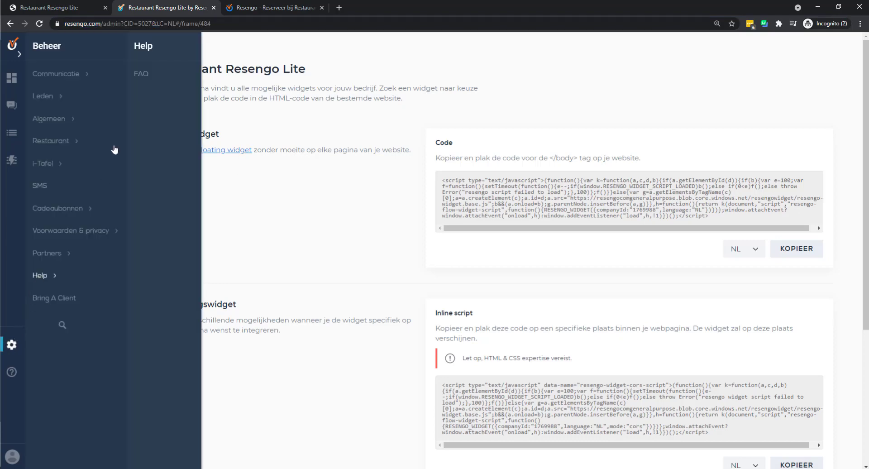
{"action": "left_click", "coordinate": [141, 75]}
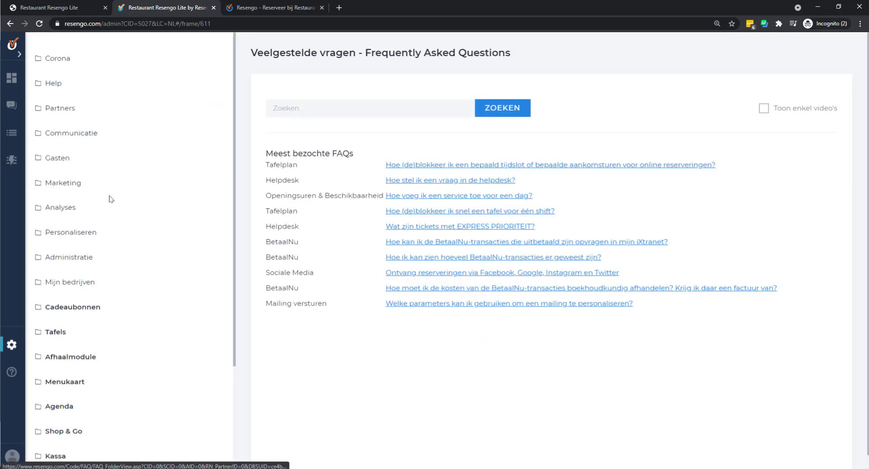
{"action": "scroll", "coordinate": [117, 200], "scroll_direction": "down", "scroll_amount": 2}
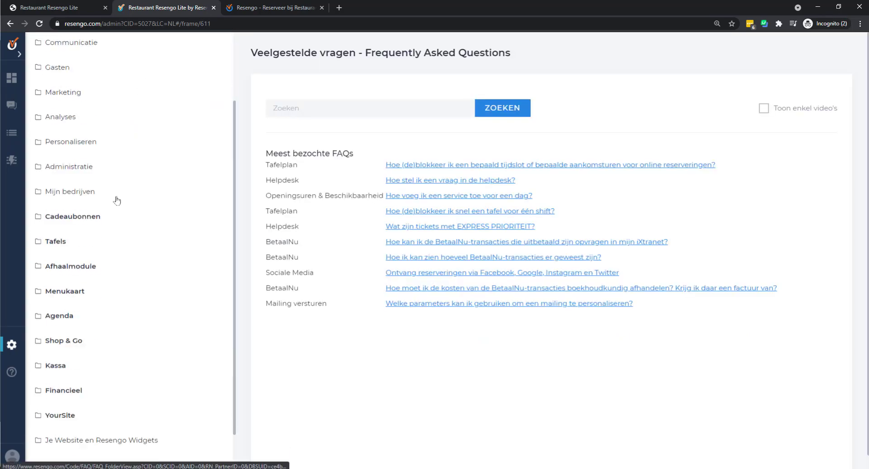
{"action": "left_click", "coordinate": [61, 243]}
{"action": "scroll", "coordinate": [72, 247], "scroll_direction": "down", "scroll_amount": 2}
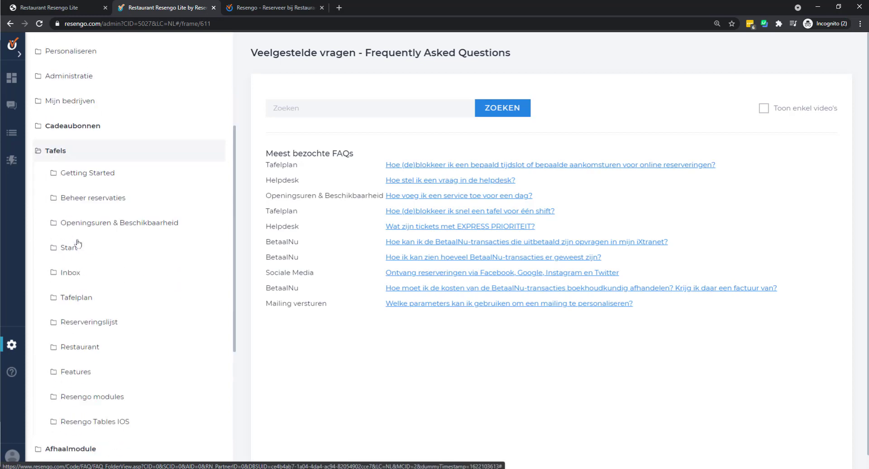
{"action": "left_click", "coordinate": [84, 274]}
{"action": "scroll", "coordinate": [86, 274], "scroll_direction": "down", "scroll_amount": 2}
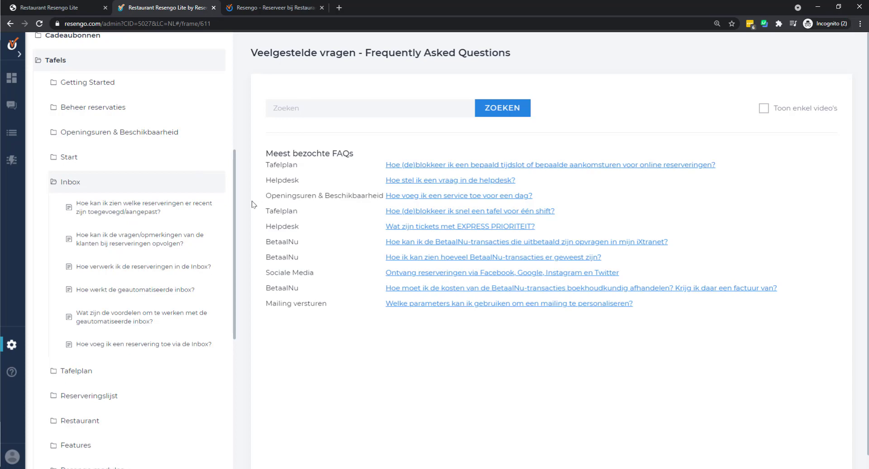
{"action": "left_click", "coordinate": [12, 107]}
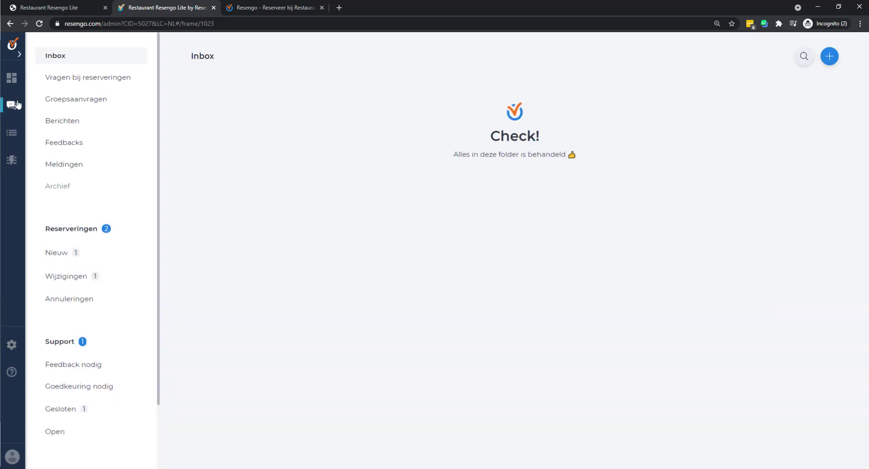